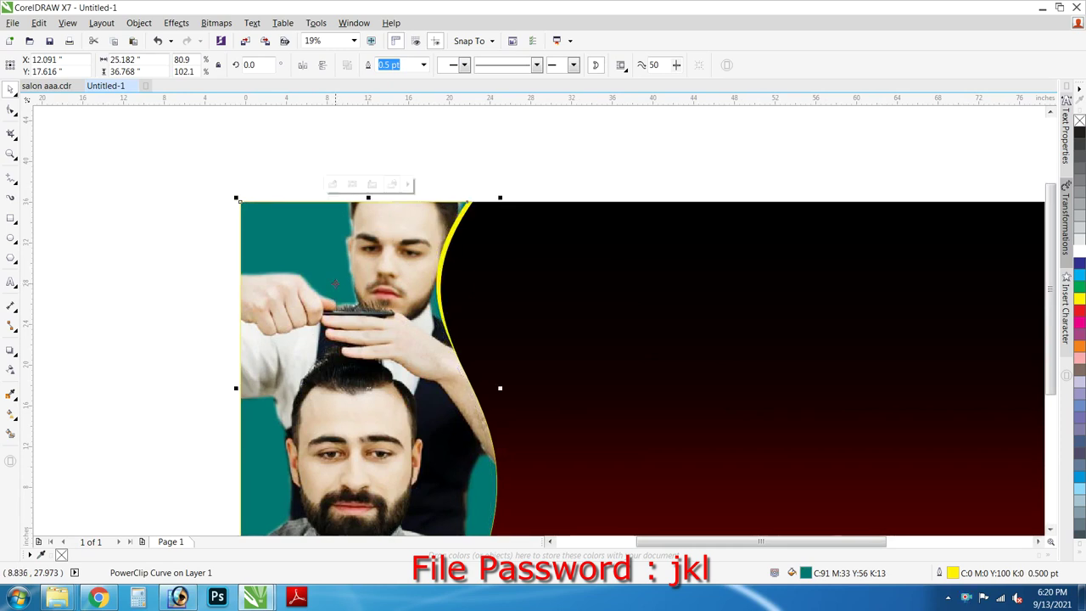
pyautogui.press('Left')
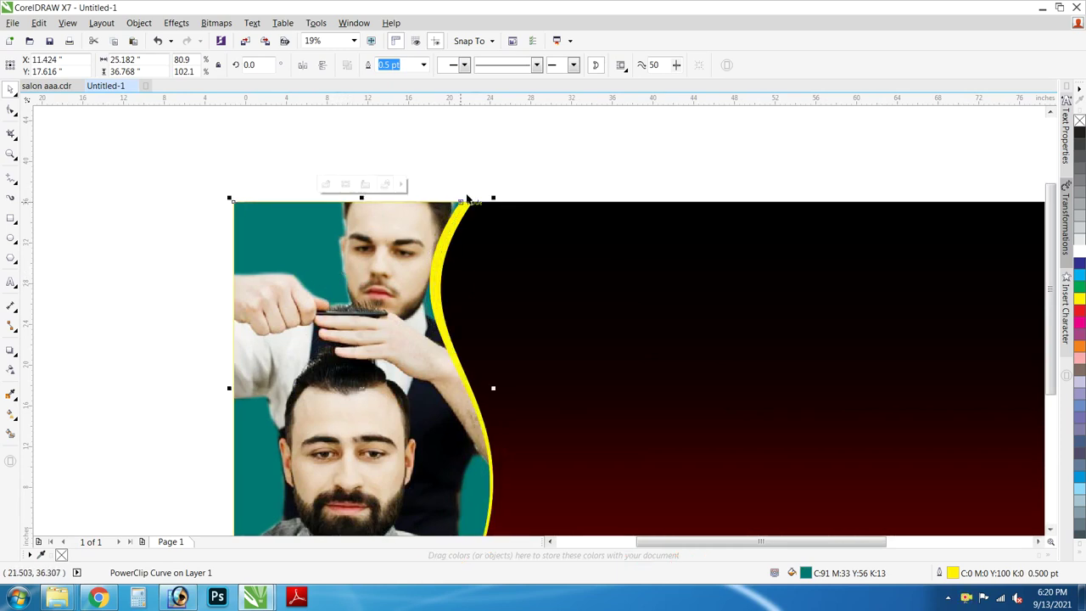
# Nudge the barber photo left, then try shifting it within its curved frame and undo
pyautogui.click(439, 169)
pyautogui.scroll(-1, 437, 172)
pyautogui.keyDown('ctrl'); pyautogui.click(414, 214); pyautogui.keyUp('ctrl')
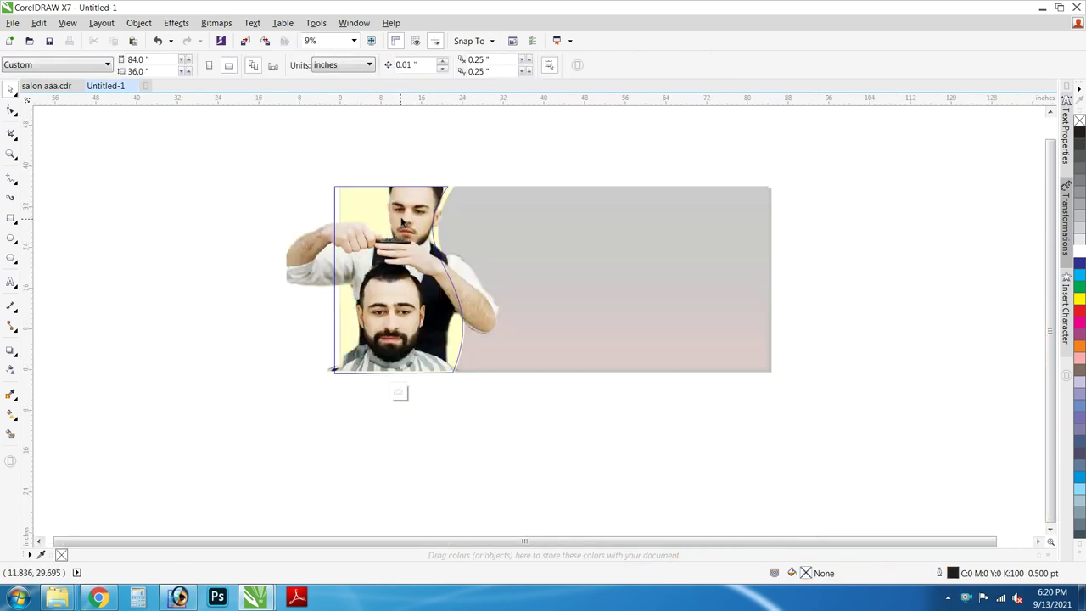
pyautogui.moveTo(400, 221); pyautogui.dragTo(256, 235)
pyautogui.hotkey('ctrl', 'z')
pyautogui.keyDown('ctrl'); pyautogui.click(504, 156); pyautogui.keyUp('ctrl')
# Group the photo with the yellow curve and PowerClip the group inside the black gradient banner
pyautogui.moveTo(274, 145); pyautogui.dragTo(499, 399)
pyautogui.scroll(1, 436, 187)
pyautogui.hotkey('ctrl', 'g')
pyautogui.rightClick(442, 190)
pyautogui.click(497, 200)
pyautogui.click(497, 200)
pyautogui.scroll(-1, 550, 192)
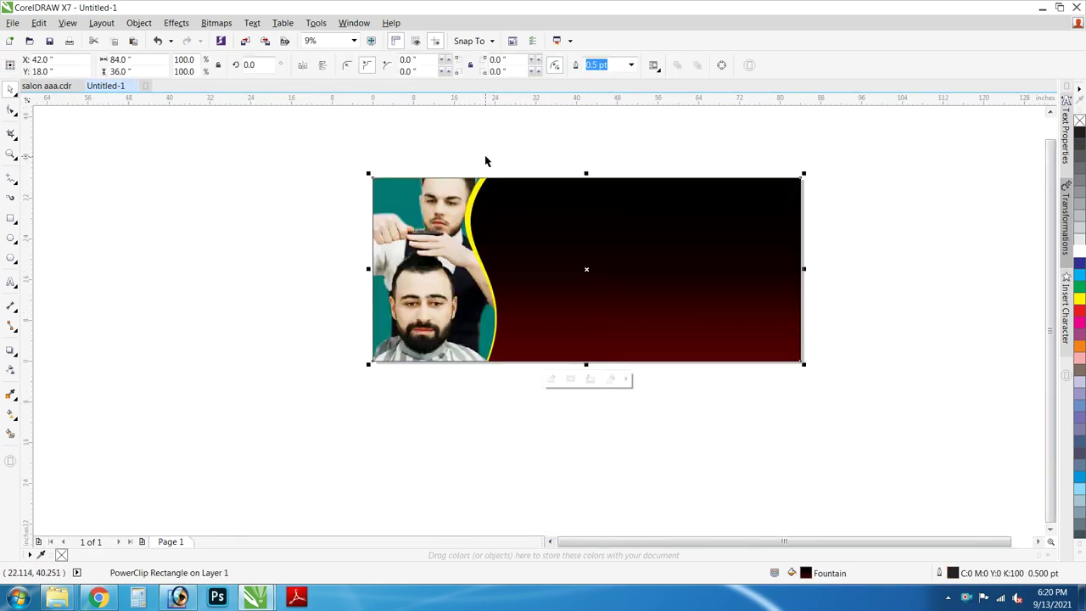
# Paste and group the pink wave shapes, aligning them to the banner's bottom and right edges
pyautogui.hotkey('ctrl', 'v')
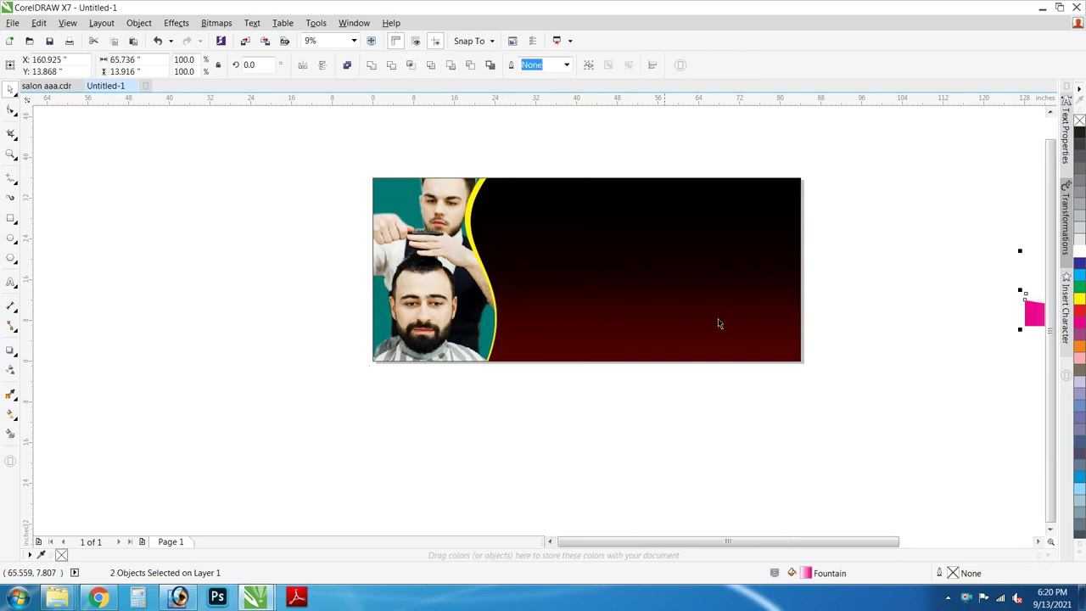
pyautogui.scroll(-1, 603, 327)
pyautogui.hotkey('ctrl', 'g')
pyautogui.scroll(1, 681, 340)
pyautogui.keyDown('shift'); pyautogui.click(703, 341); pyautogui.keyUp('shift')
pyautogui.press('b')
pyautogui.press('r')
# Shift the pink wave group slightly right and send it behind the barber photo
pyautogui.click(802, 305)
pyautogui.moveTo(825, 374); pyautogui.dragTo(268, 280)
pyautogui.scroll(1, 665, 303)
pyautogui.click(754, 333)
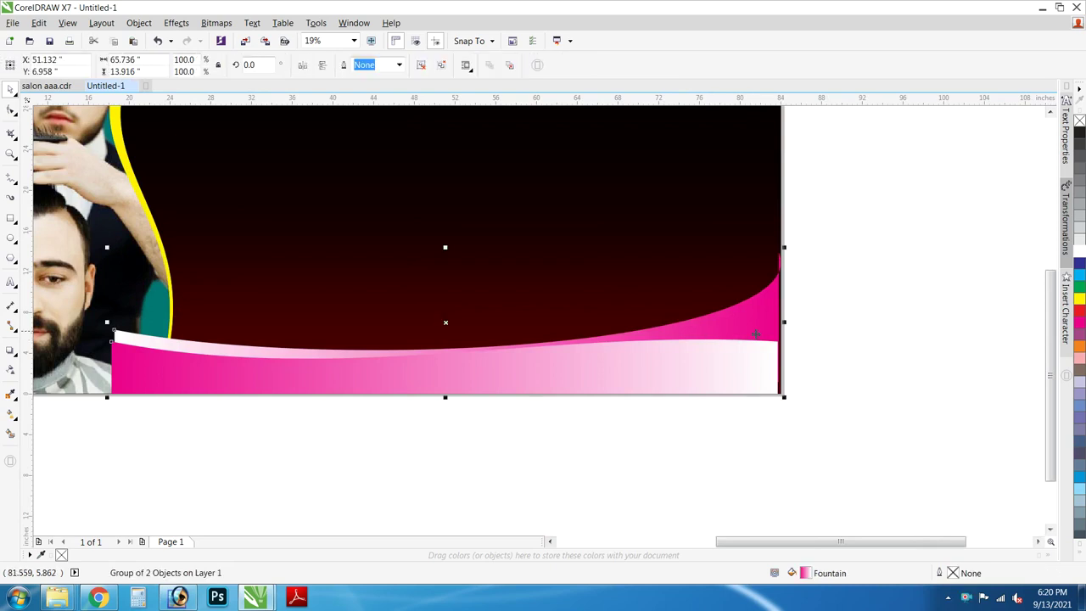
pyautogui.moveTo(764, 316); pyautogui.dragTo(769, 319)
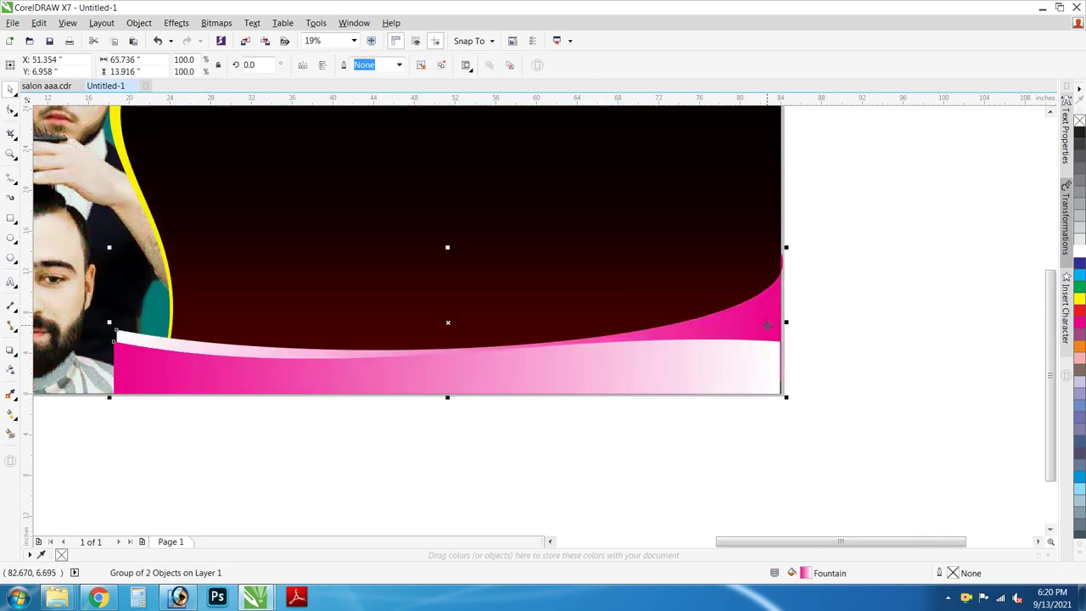
pyautogui.rightClick(766, 324)
pyautogui.click(783, 250)
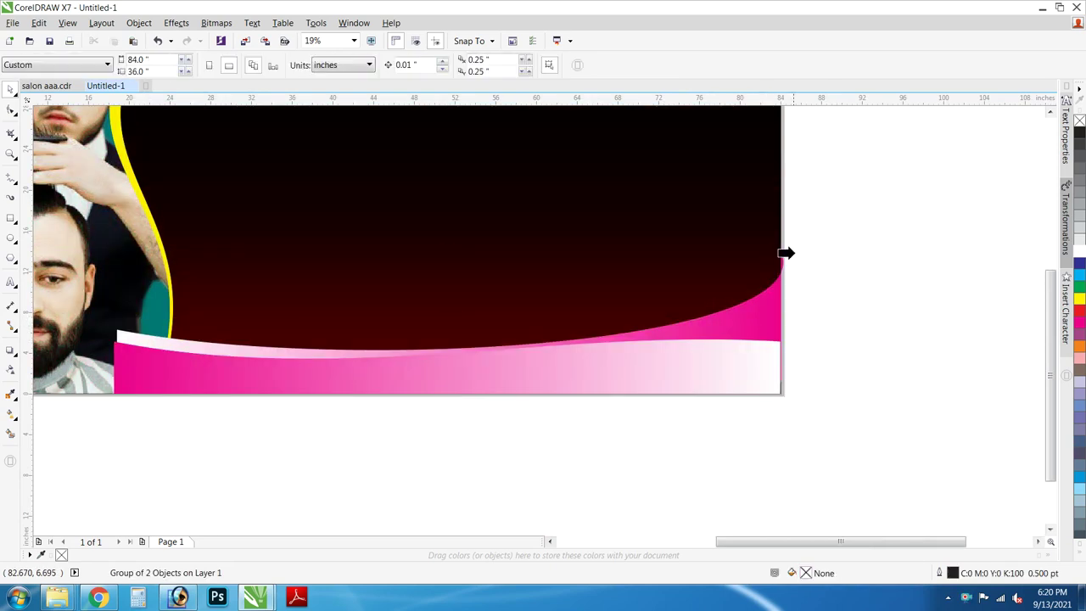
pyautogui.moveTo(869, 430); pyautogui.dragTo(209, 256)
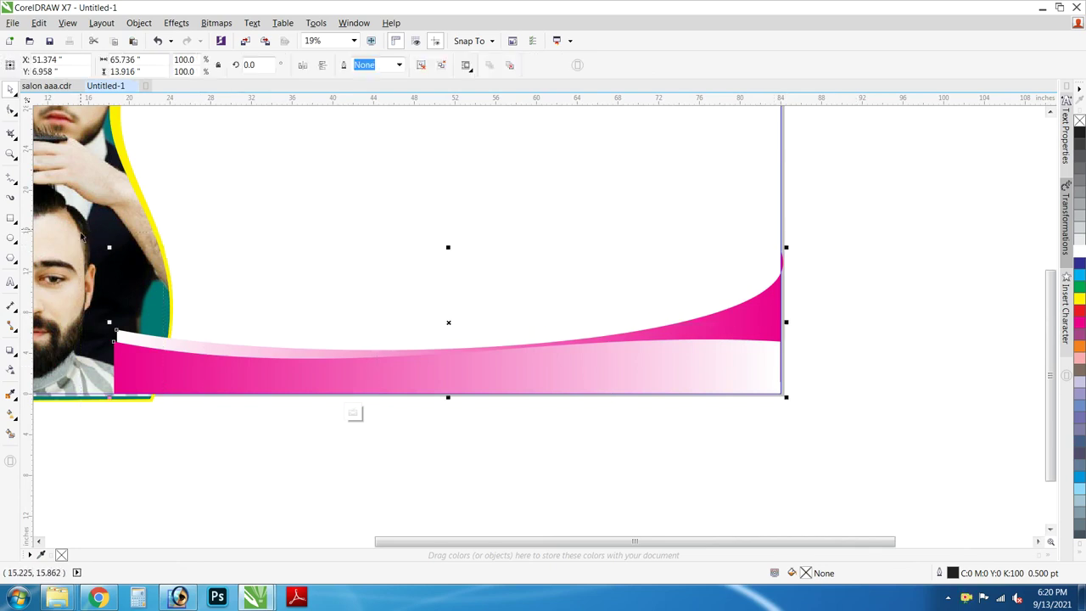
pyautogui.hotkey('shift', 'pagedown')
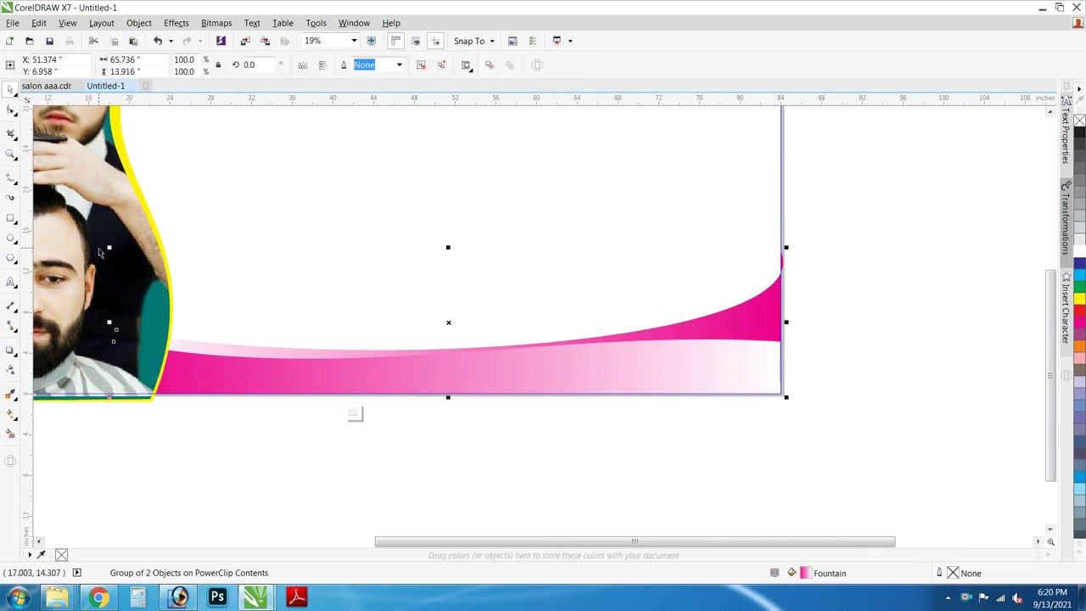
# Paste the round portrait, duplicate it, and strip the photo from the copy, leaving an empty circle
pyautogui.keyDown('ctrl'); pyautogui.click(829, 331); pyautogui.keyUp('ctrl')
pyautogui.hotkey('ctrl', 'v')
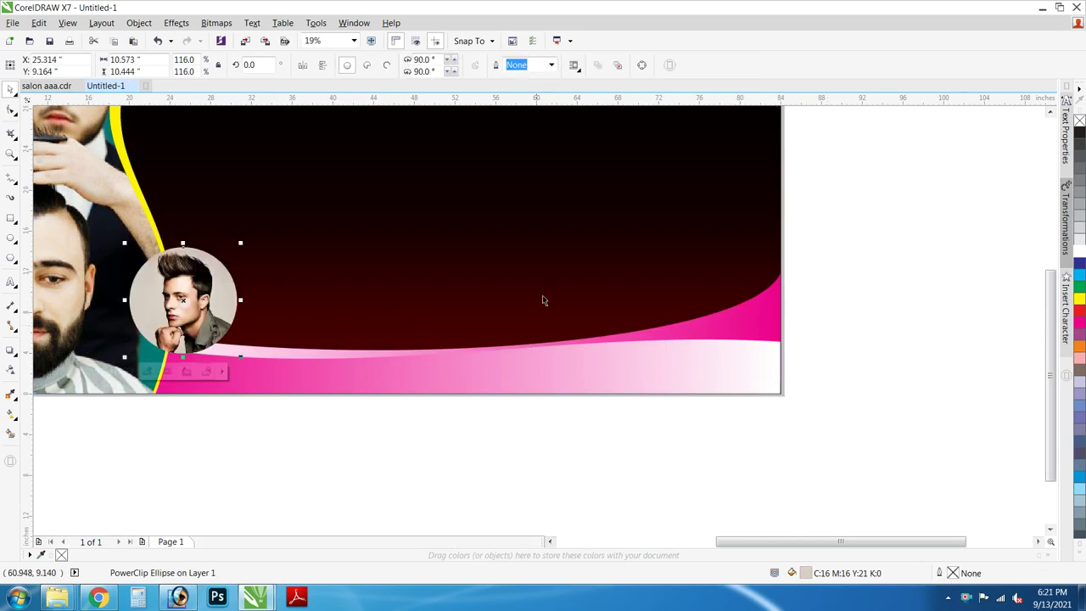
pyautogui.scroll(1, 182, 267)
pyautogui.moveTo(183, 267); pyautogui.dragTo(355, 283)
pyautogui.rightClick(355, 283)
pyautogui.rightClick(355, 284)
pyautogui.click(407, 222)
pyautogui.press('Delete')
pyautogui.click(378, 346)
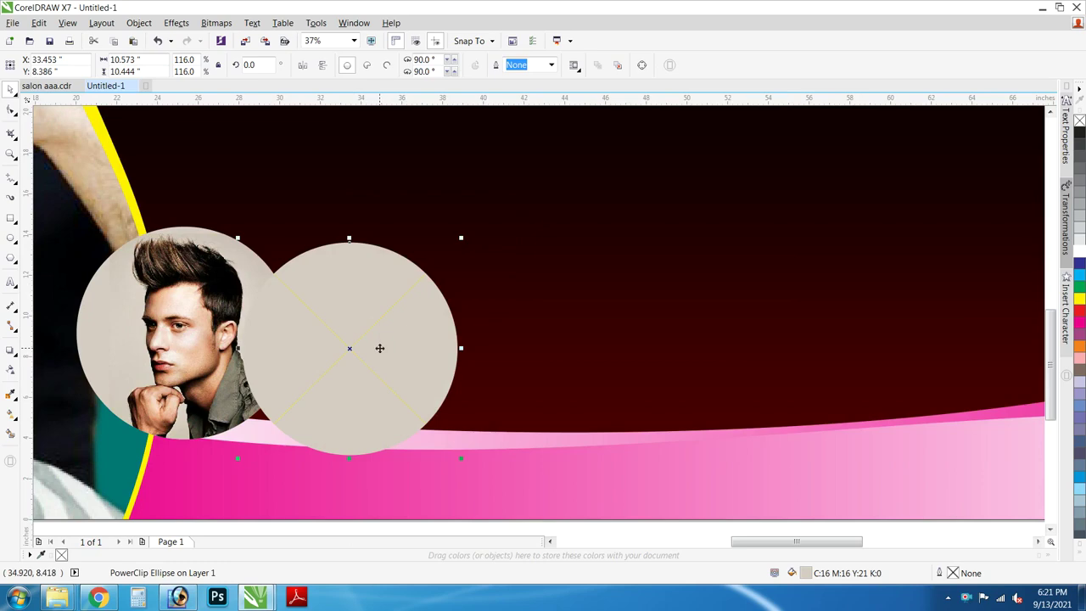
pyautogui.moveTo(380, 348); pyautogui.dragTo(619, 314)
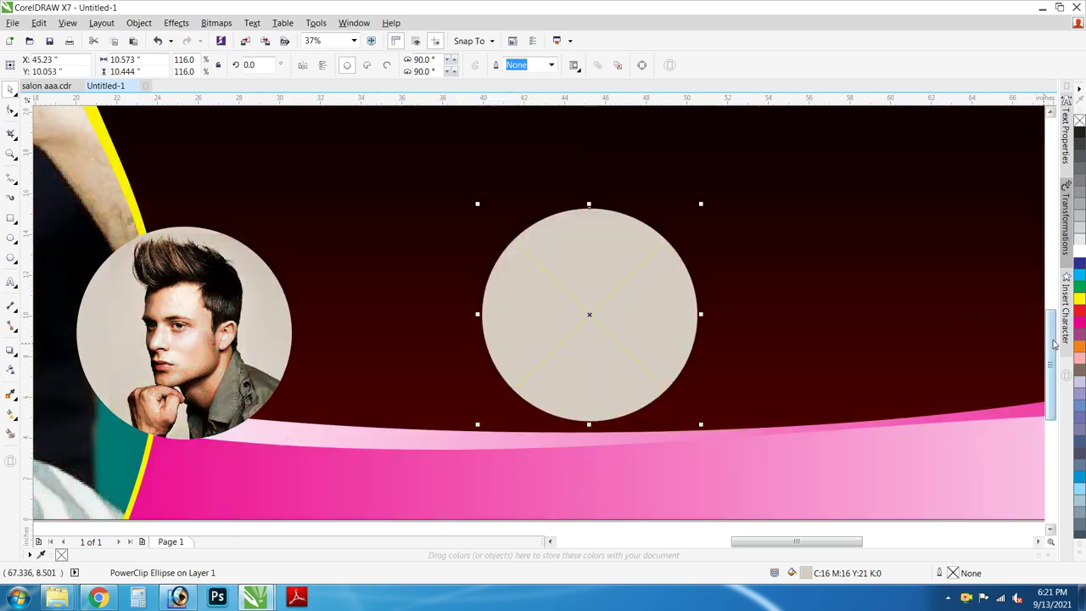
# Fill the empty circle with a dark red using the Edit Fill dialog
pyautogui.click(1078, 323)
pyautogui.hotkey('shift', 'F11')
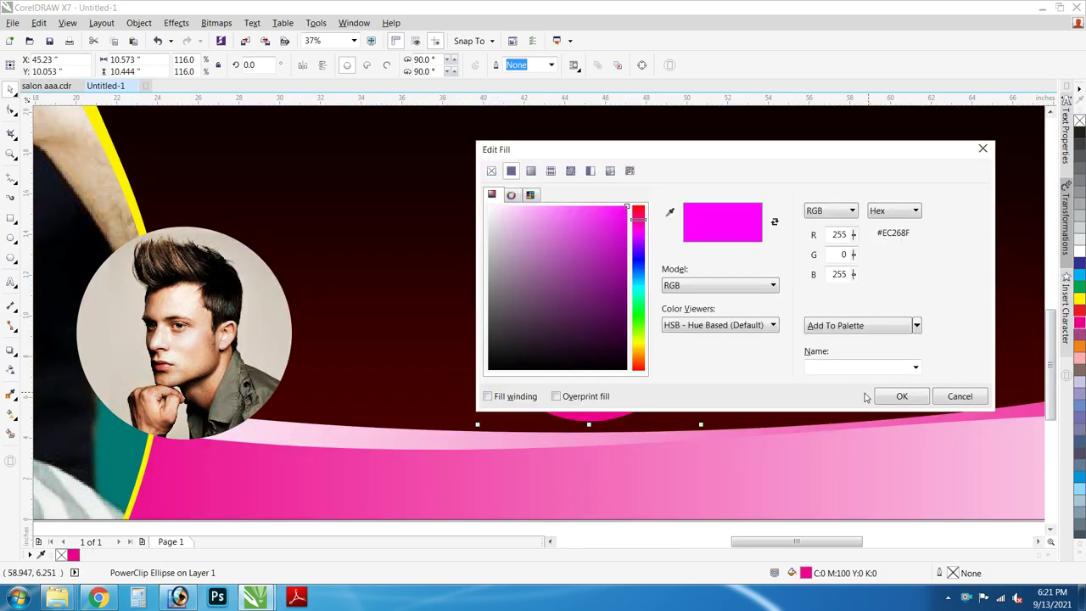
pyautogui.click(958, 399)
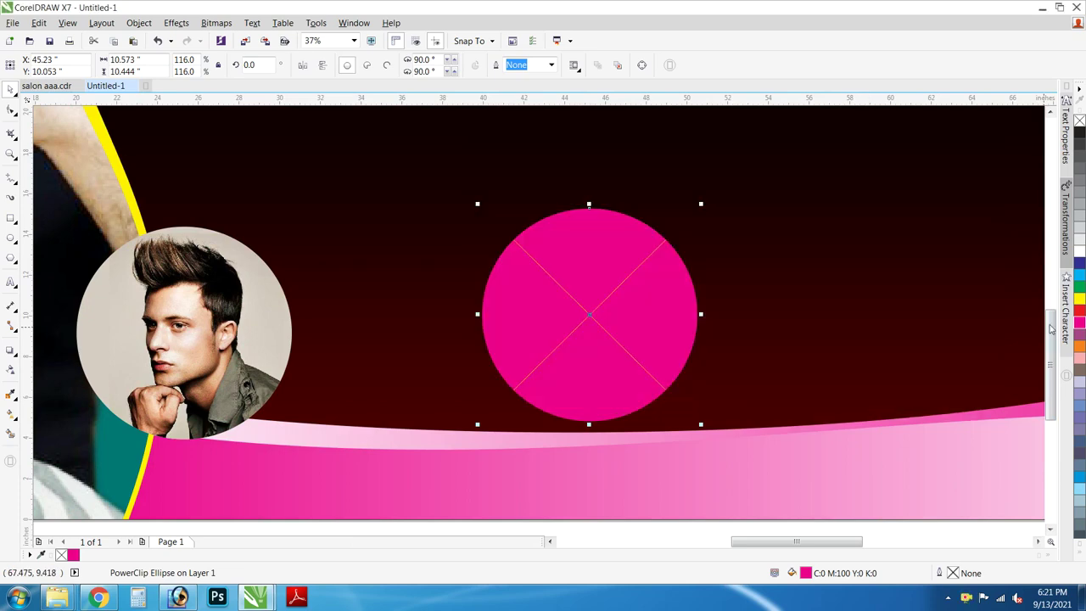
pyautogui.click(1067, 313)
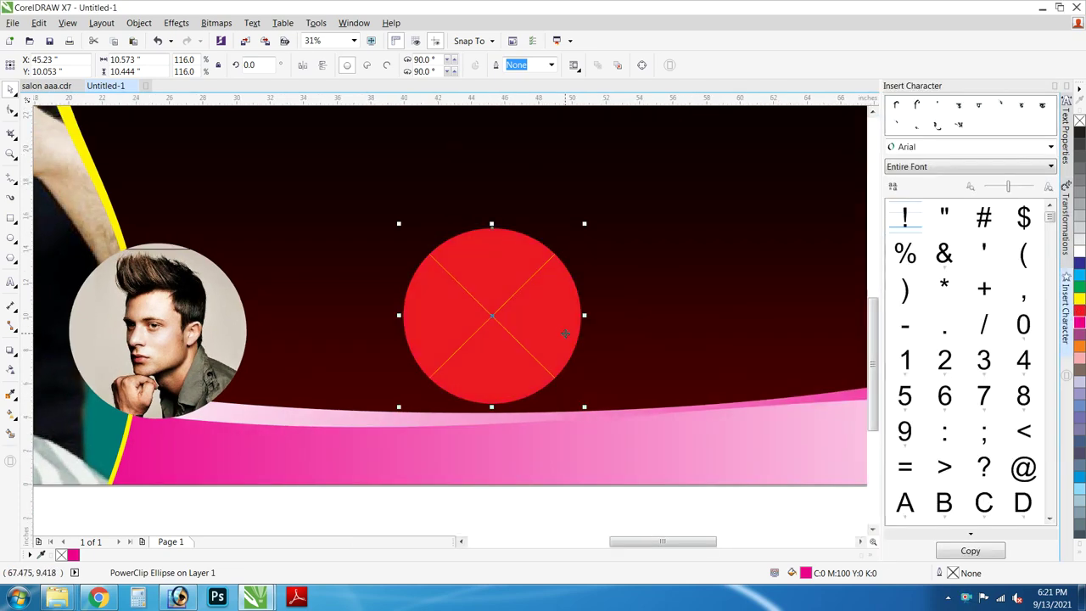
pyautogui.hotkey('shift', 'F11')
pyautogui.click(628, 282)
pyautogui.moveTo(628, 282); pyautogui.dragTo(628, 289)
pyautogui.click(898, 395)
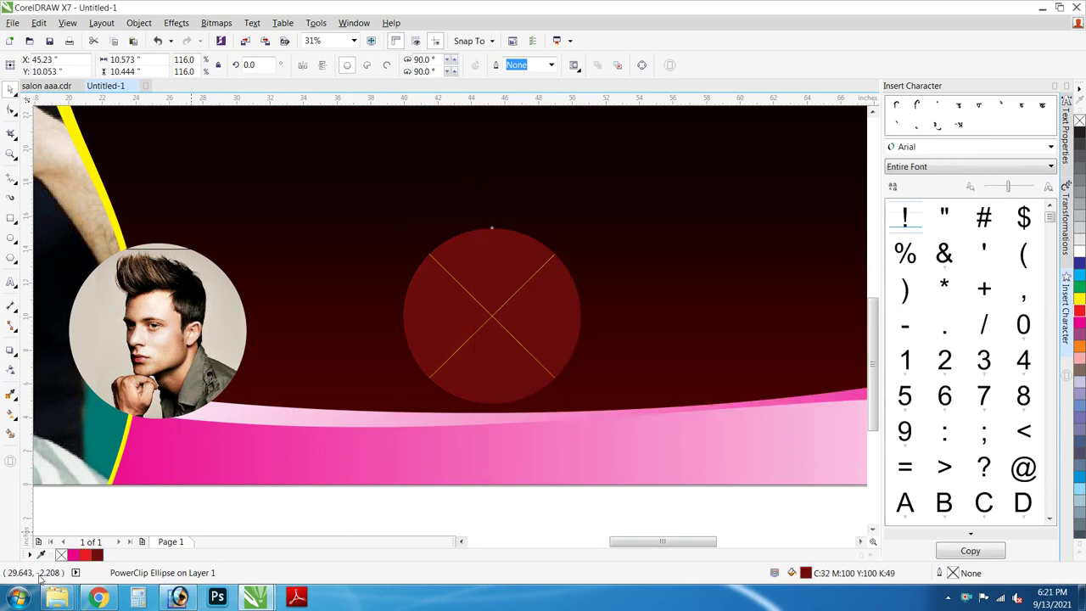
# Convert the dark red circle from a PowerClip frame into an ordinary ellipse
pyautogui.rightClick(454, 300)
pyautogui.moveTo(509, 203)
pyautogui.click(630, 235)
pyautogui.click(1067, 87)
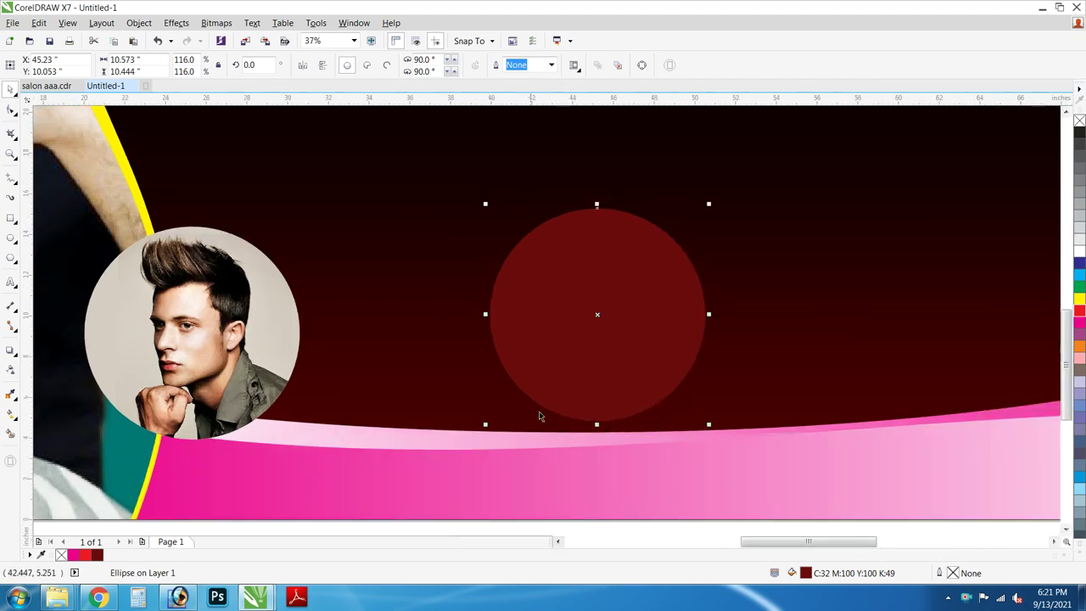
pyautogui.scroll(-3, 546, 430)
pyautogui.scroll(2, 547, 430)
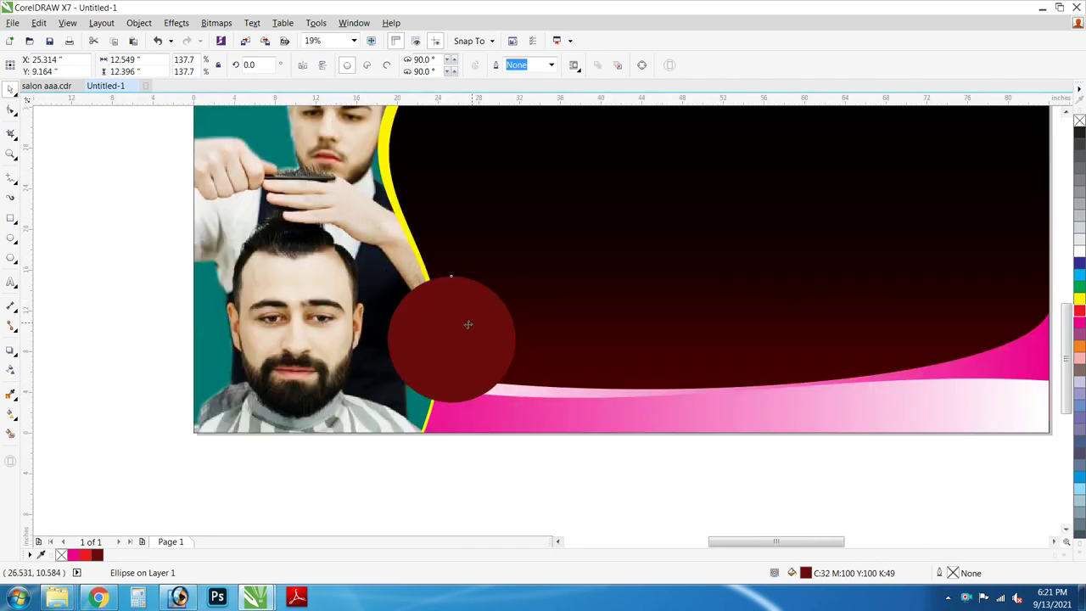
pyautogui.scroll(2, 499, 296)
# PowerClip the dark red circle into the banner and send it behind the photo and waves
pyautogui.rightClick(473, 240)
pyautogui.click(546, 251)
pyautogui.click(601, 257)
pyautogui.keyDown('ctrl'); pyautogui.click(535, 295); pyautogui.keyUp('ctrl')
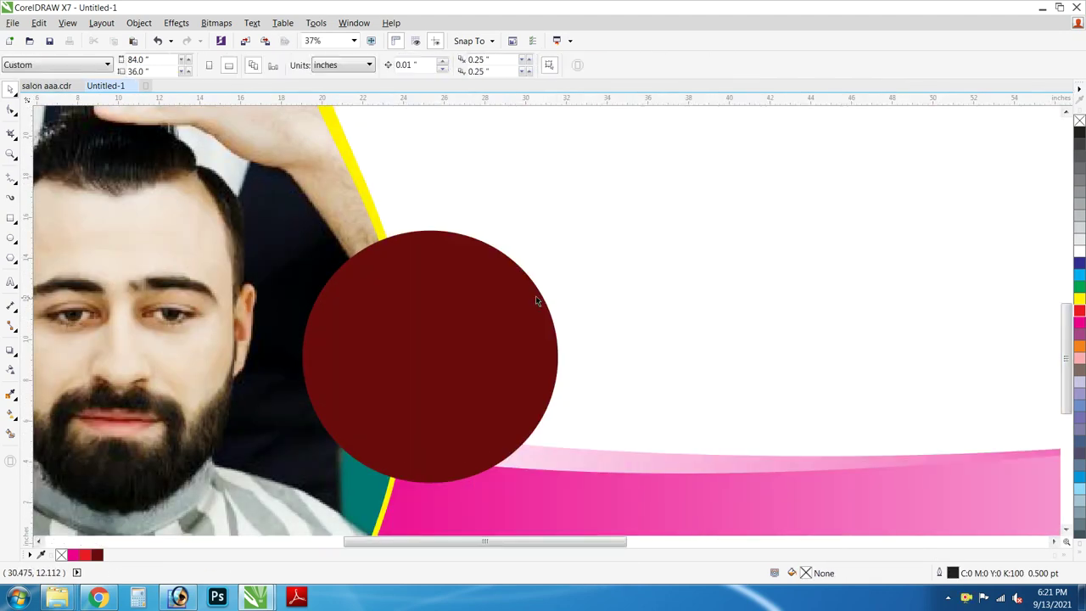
pyautogui.scroll(-1, 522, 300)
pyautogui.click(522, 301)
pyautogui.hotkey('shift', 'pagedown')
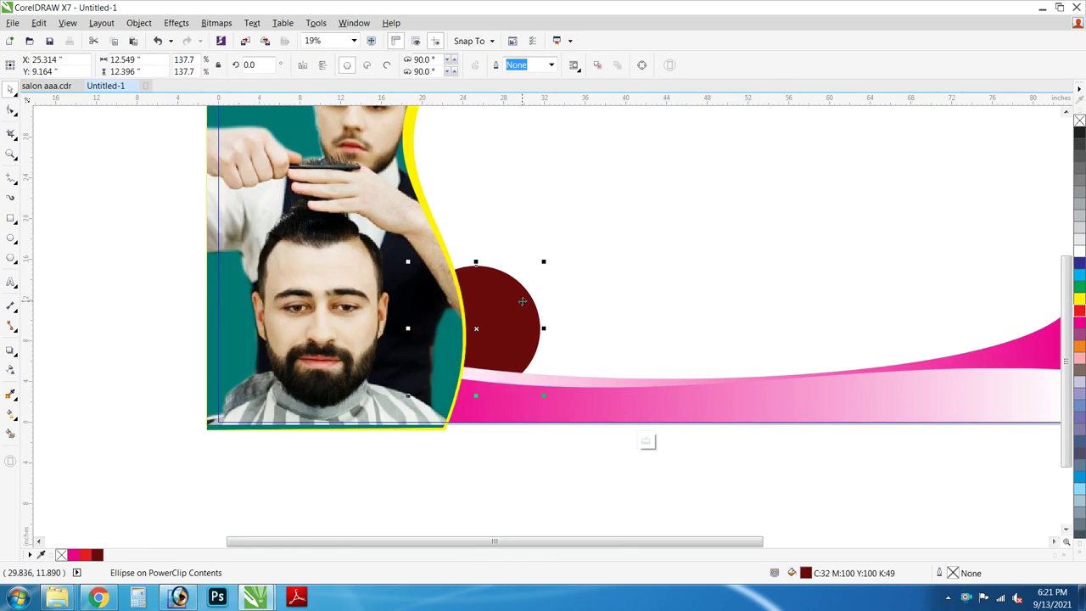
pyautogui.keyDown('ctrl'); pyautogui.click(495, 455); pyautogui.keyUp('ctrl')
pyautogui.click(495, 456)
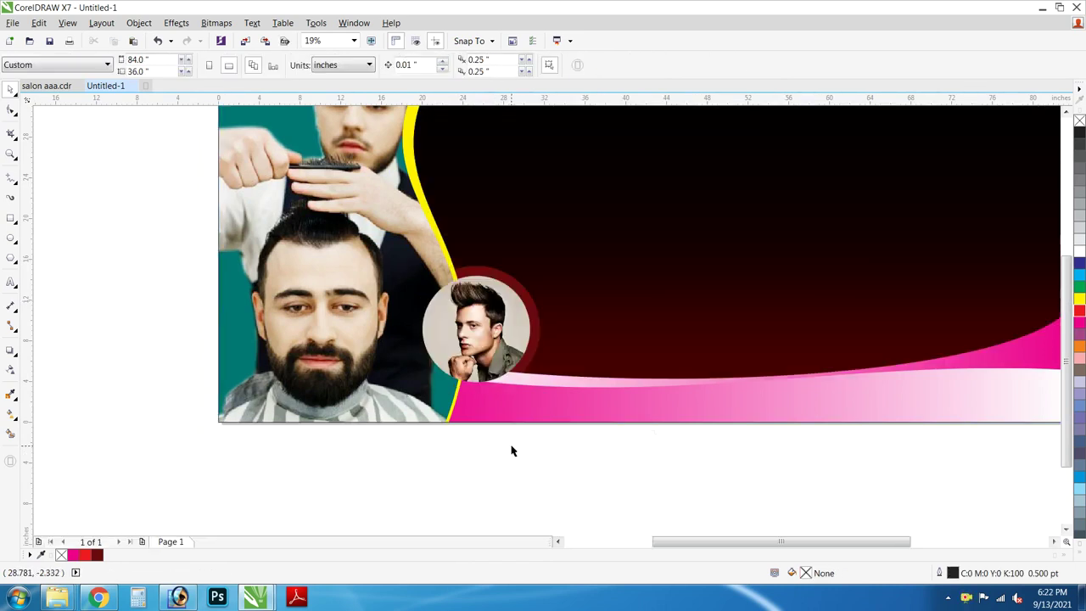
# Move the halftone dot pattern beside the banner and set its transparency to Multiply
pyautogui.press('F4')
pyautogui.hotkey('ctrl', 'a')
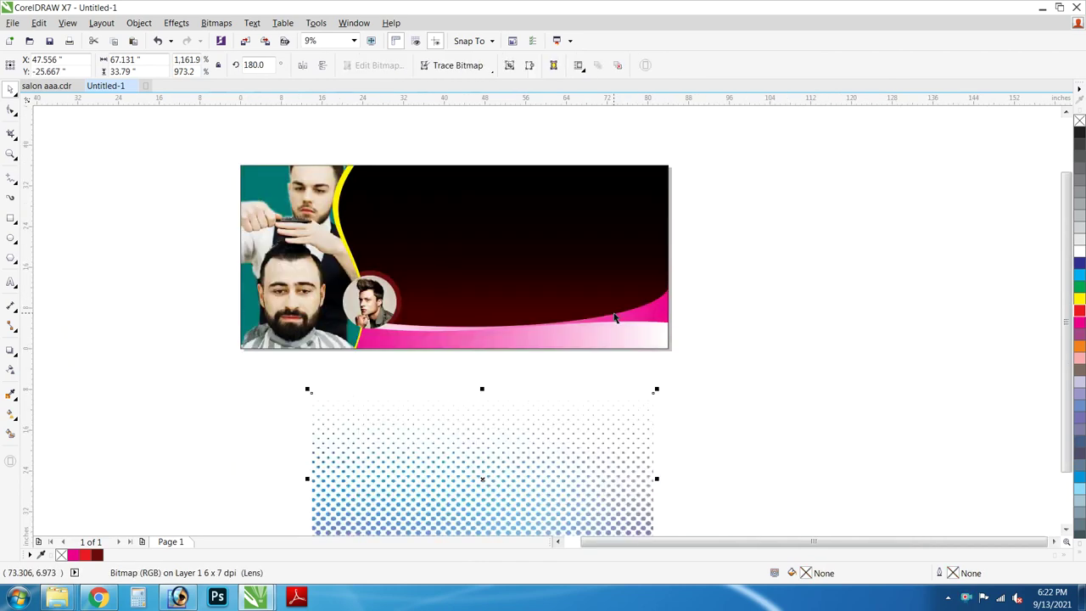
pyautogui.scroll(-1, 608, 313)
pyautogui.moveTo(607, 388); pyautogui.dragTo(799, 244)
pyautogui.scroll(2, 679, 245)
pyautogui.moveTo(680, 245); pyautogui.dragTo(693, 291)
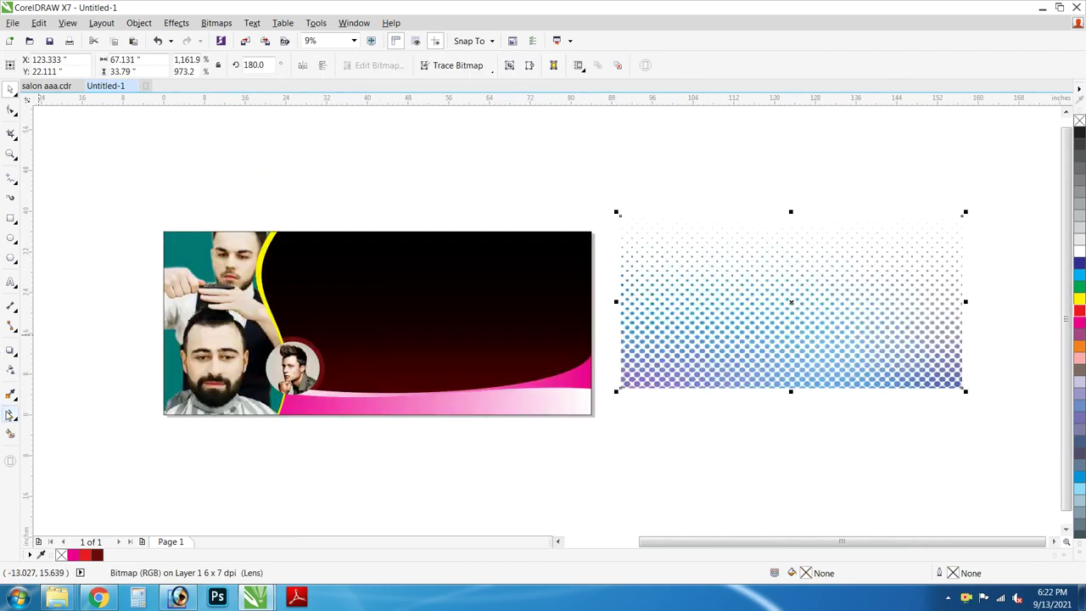
pyautogui.click(10, 370)
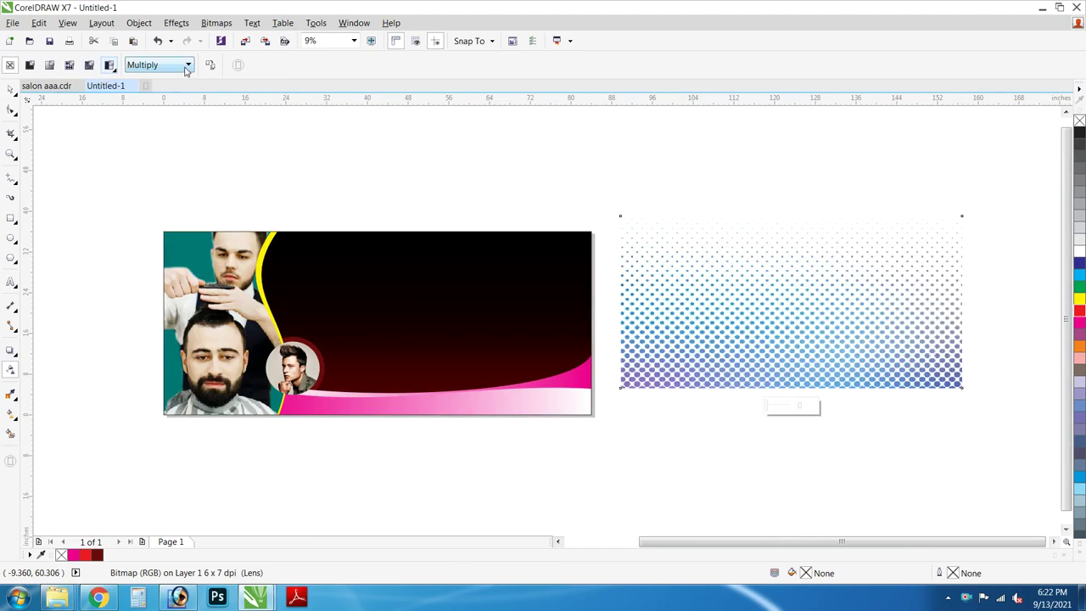
pyautogui.click(187, 65)
pyautogui.click(157, 133)
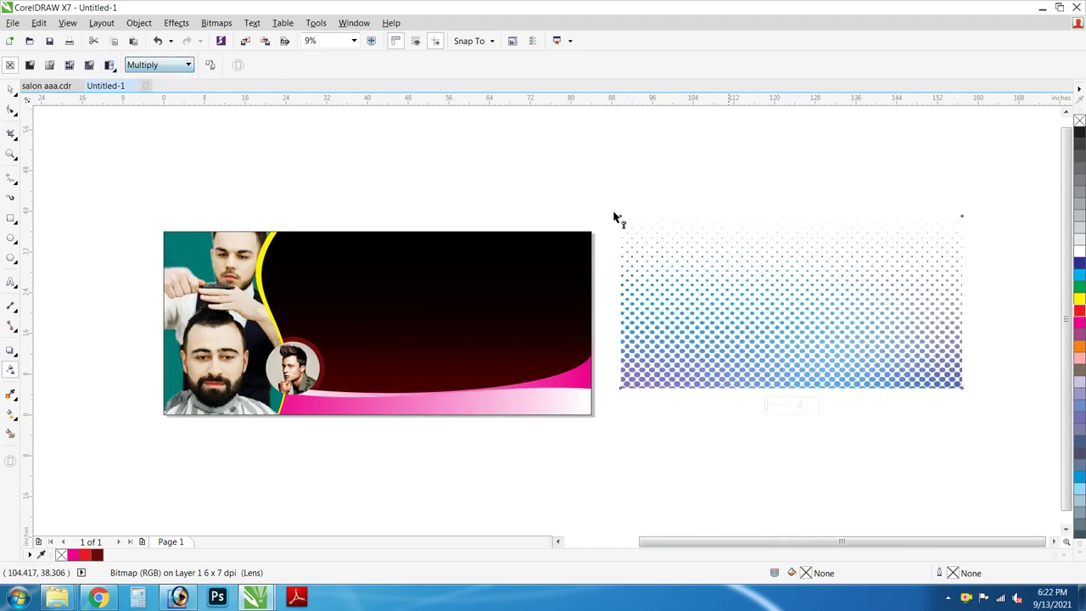
pyautogui.press('space')
# PowerClip the dot pattern inside the dark background and shift it to cover the background
pyautogui.rightClick(710, 265)
pyautogui.click(738, 219)
pyautogui.click(587, 238)
pyautogui.keyDown('ctrl'); pyautogui.click(588, 242); pyautogui.keyUp('ctrl')
pyautogui.moveTo(505, 315); pyautogui.dragTo(551, 309)
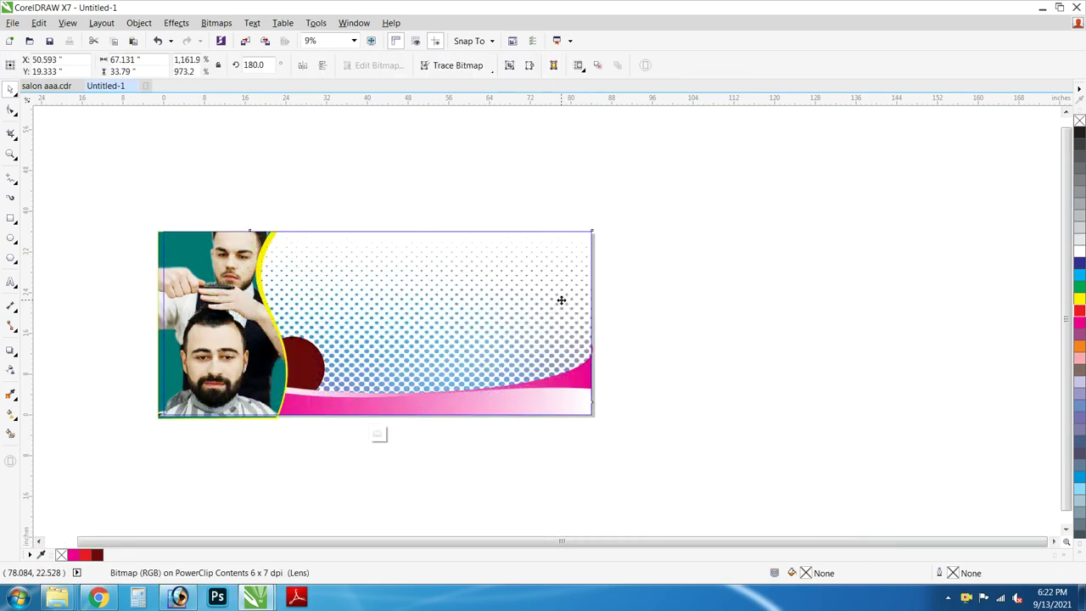
pyautogui.keyDown('ctrl'); pyautogui.click(726, 326); pyautogui.keyUp('ctrl')
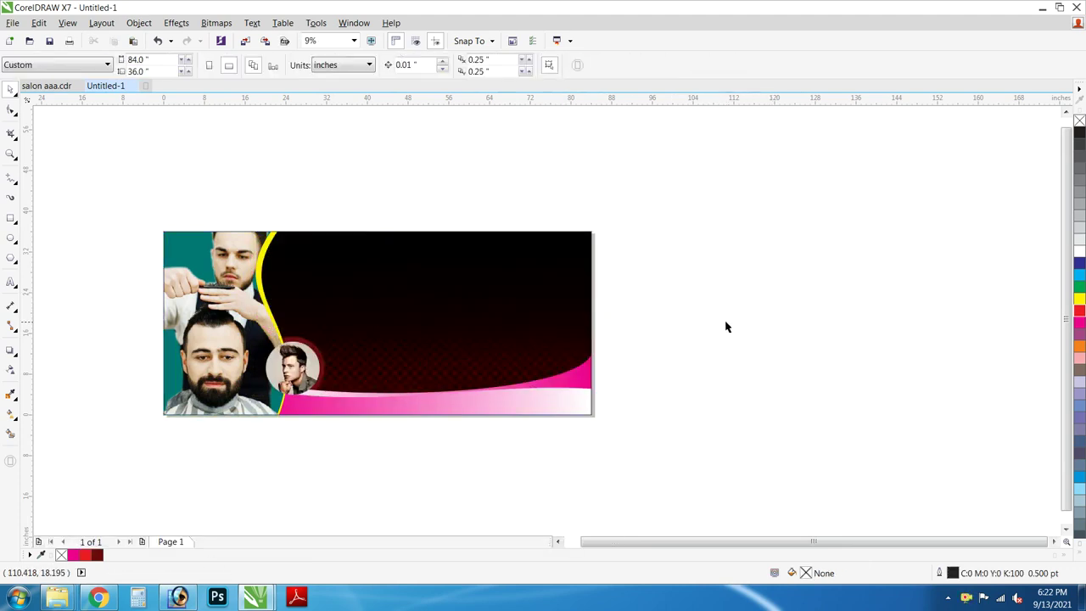
# Paste the second round portrait, the man's photo and the Super Salon title group
pyautogui.hotkey('ctrl', 'v')
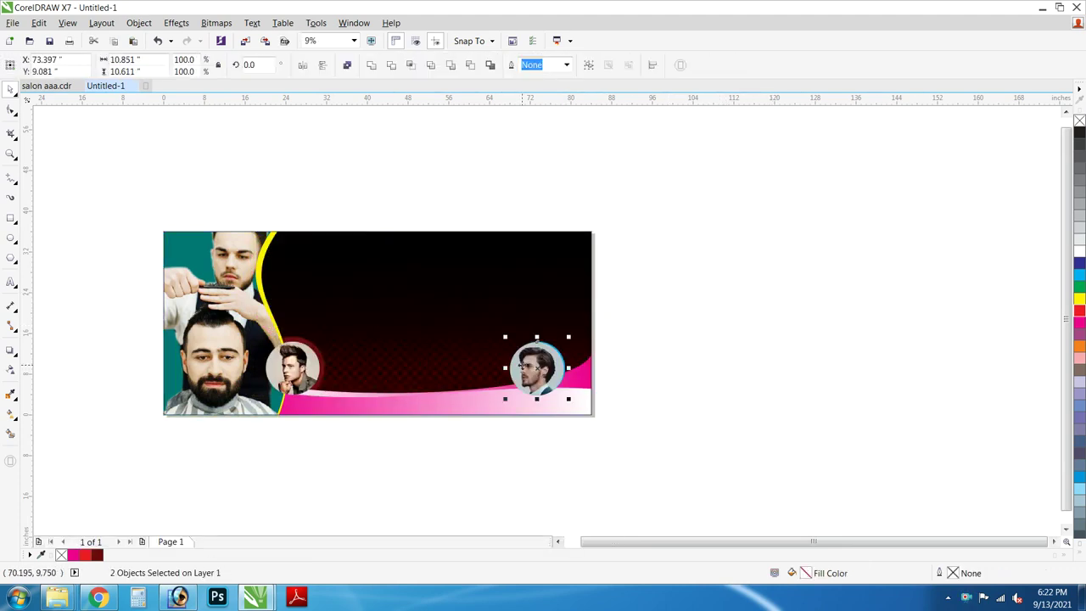
pyautogui.hotkey('ctrl', 'v')
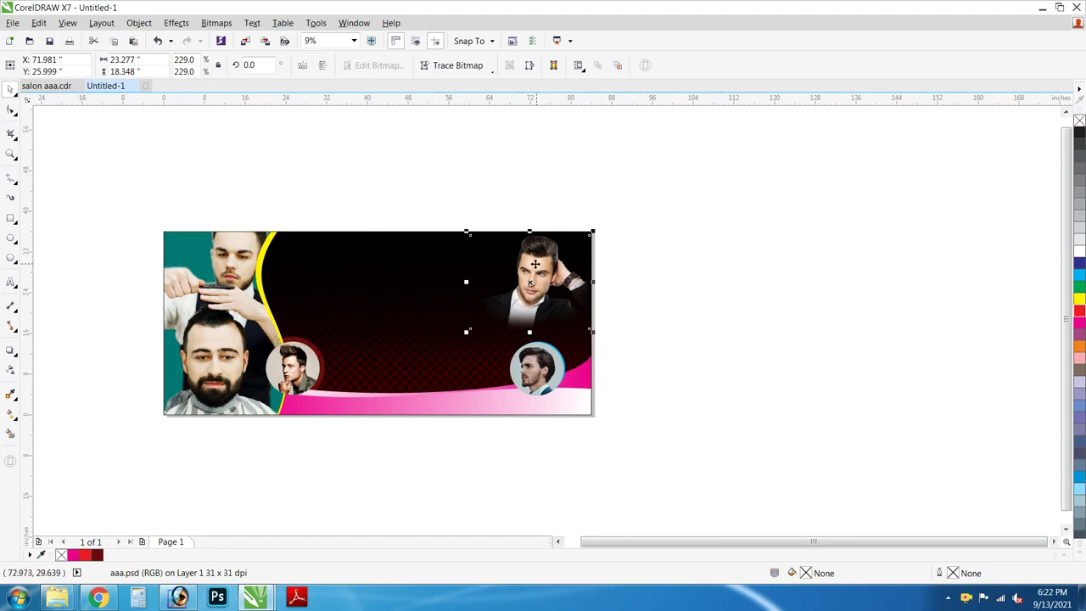
pyautogui.hotkey('ctrl', 'v')
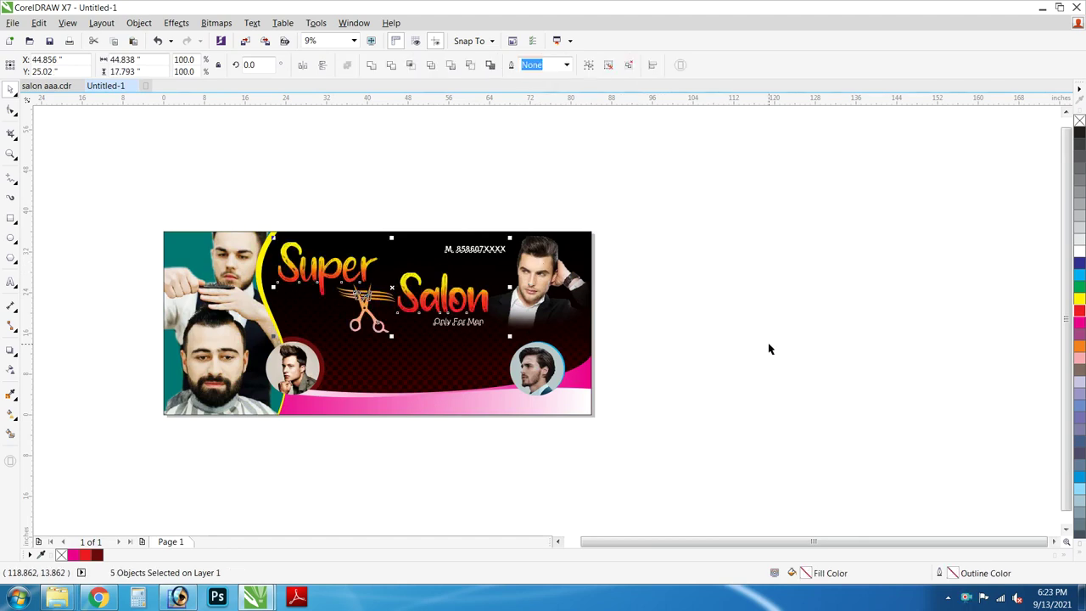
pyautogui.click(439, 162)
# Test-move the word Super and undo, then check the title text, scissors and Only For Men tagline
pyautogui.scroll(1, 321, 282)
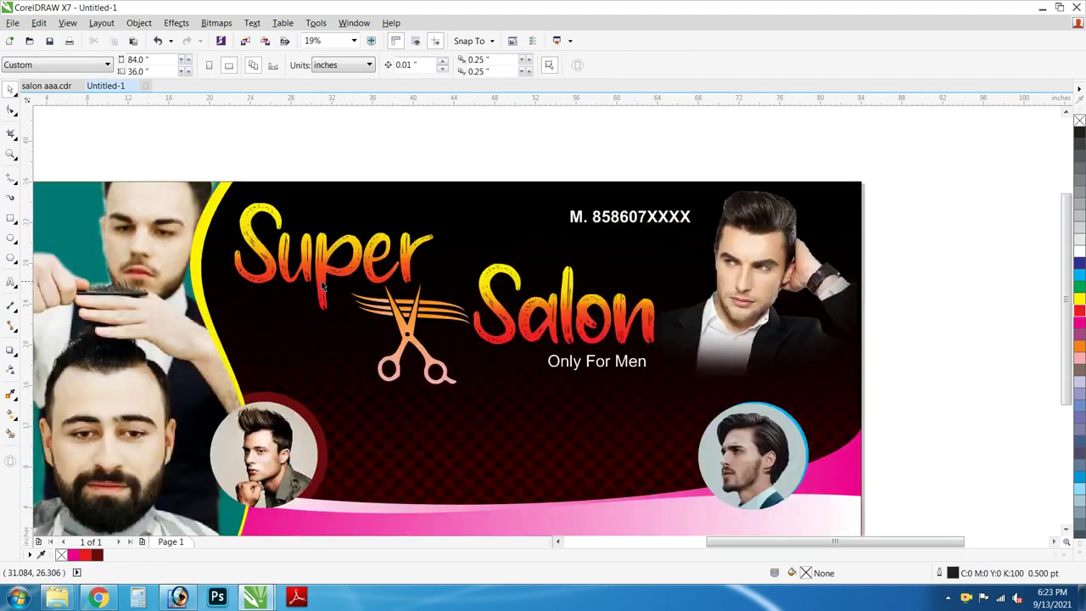
pyautogui.click(336, 266)
pyautogui.moveTo(356, 253); pyautogui.dragTo(373, 221)
pyautogui.hotkey('ctrl', 'z')
pyautogui.scroll(1, 362, 231)
pyautogui.press('F8')
pyautogui.click(361, 277)
pyautogui.hotkey('ctrl', 'a')
pyautogui.press('Escape')
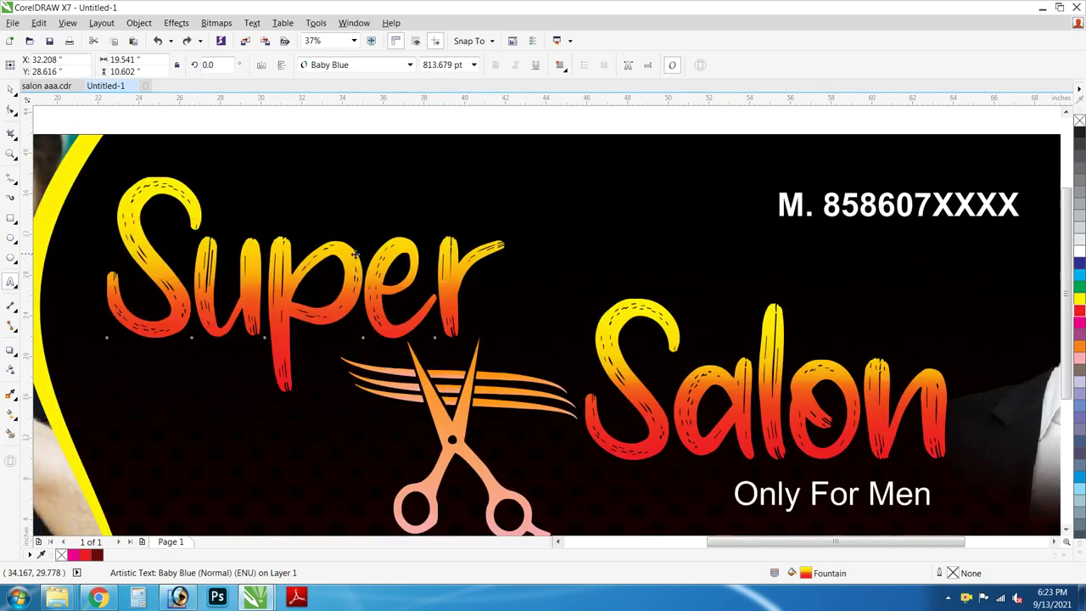
pyautogui.scroll(-4, 360, 274)
pyautogui.click(399, 349)
pyautogui.scroll(2, 395, 335)
pyautogui.click(390, 313)
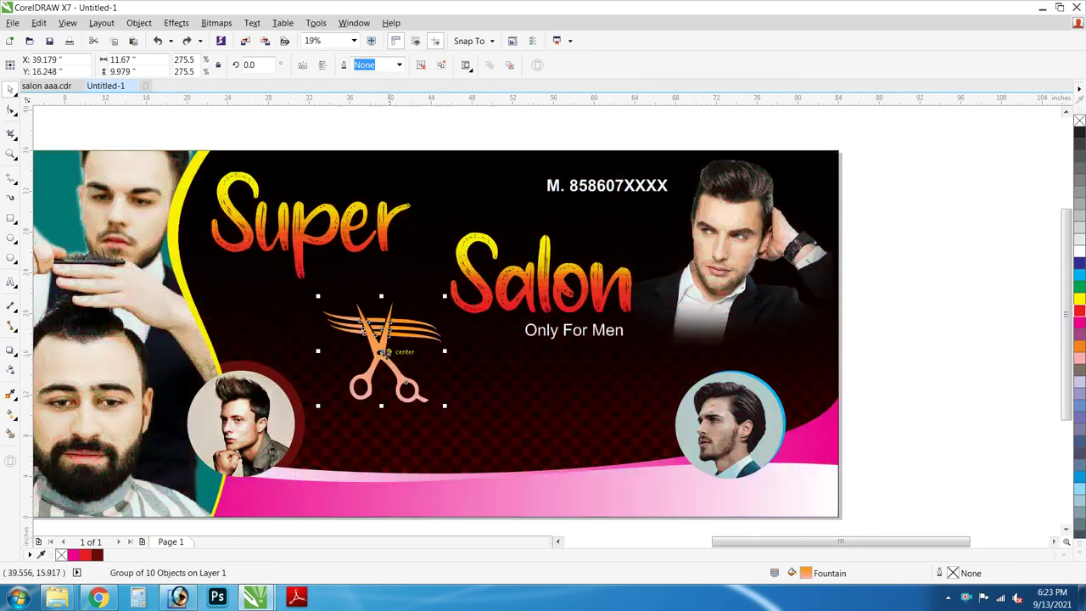
pyautogui.click(539, 337)
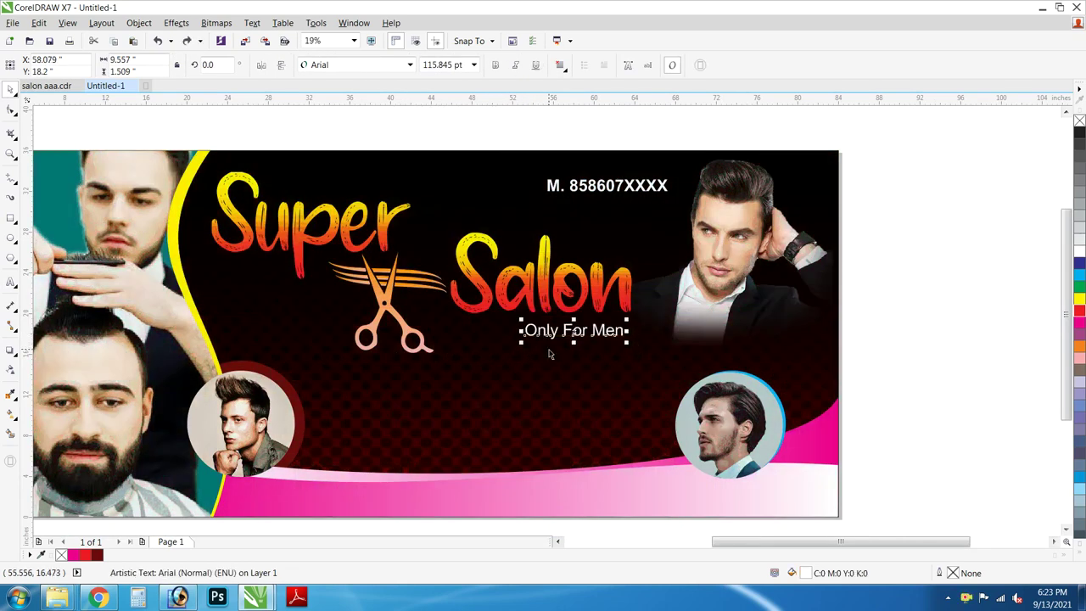
# Paste the two-column services list, nudge it up, and paste the FULLY AC badge
pyautogui.hotkey('ctrl', 'v')
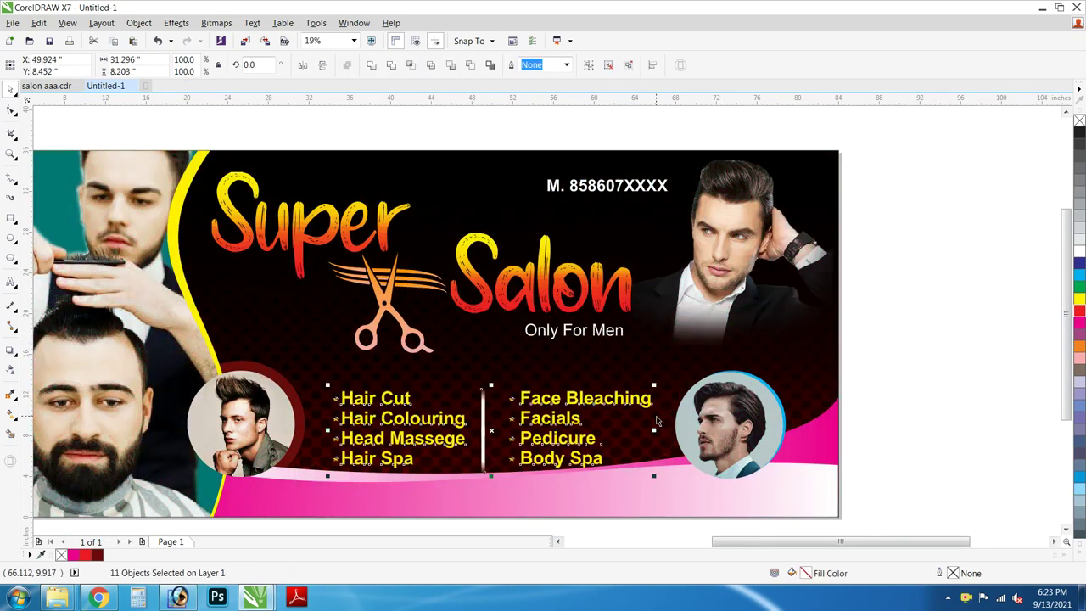
pyautogui.press('Up')
pyautogui.press('Up')
pyautogui.press('Up')
pyautogui.press('Up')
pyautogui.press('Up')
pyautogui.press('Up')
pyautogui.press('Up')
pyautogui.press('Up')
pyautogui.press('Up')
pyautogui.press('Up')
pyautogui.press('Up')
pyautogui.press('Up')
pyautogui.press('Up')
pyautogui.press('Up')
pyautogui.press('Up')
pyautogui.press('Up')
pyautogui.press('Up')
pyautogui.press('Up')
pyautogui.press('Up')
pyautogui.press('Up')
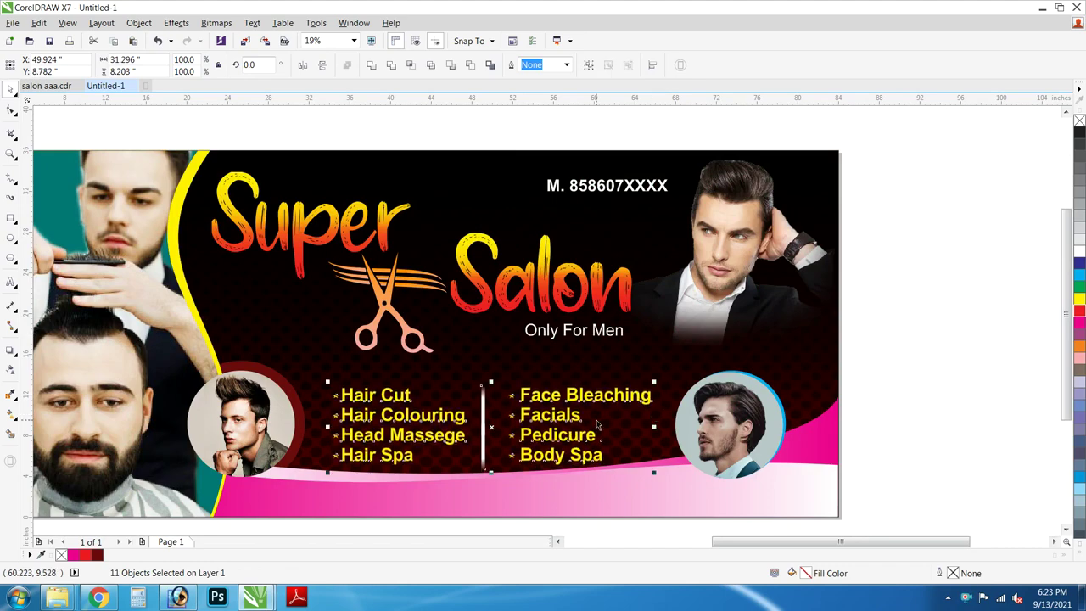
pyautogui.hotkey('ctrl', 'v')
pyautogui.scroll(2, 806, 354)
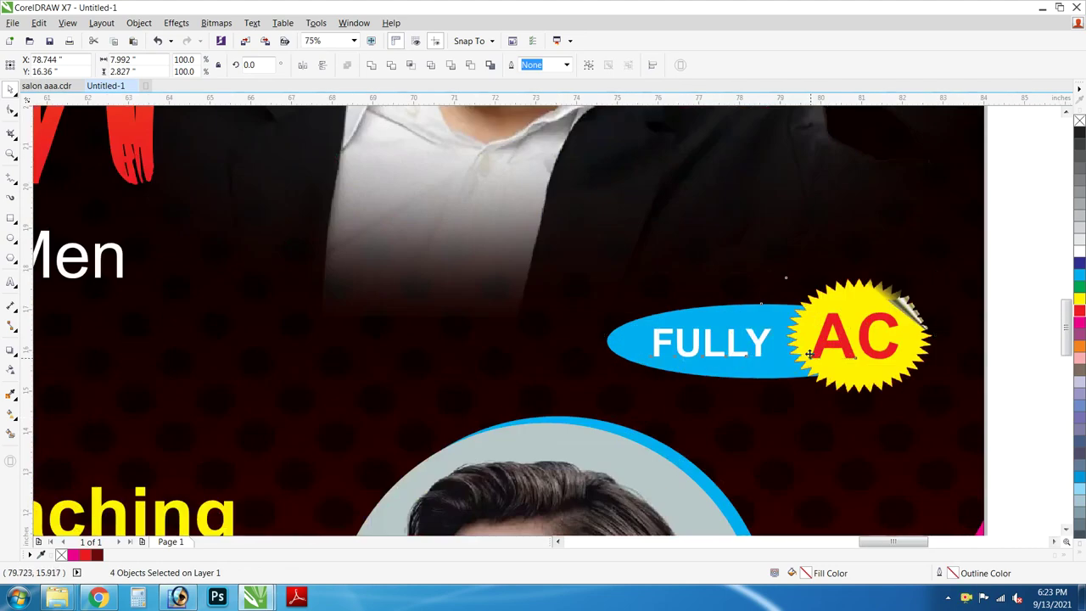
pyautogui.scroll(-2, 765, 315)
pyautogui.click(898, 328)
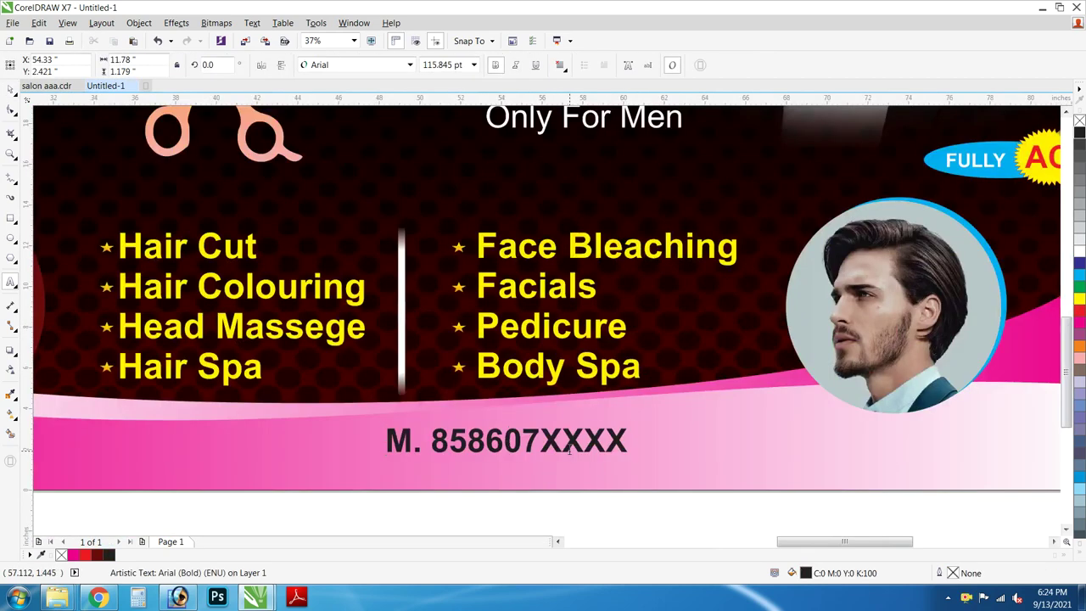
# Replace the location text with 'Ratanpura-Mau', change it to UPPERCASE, and enlarge it
pyautogui.hotkey('ctrl', 'a')
pyautogui.write('Ra')
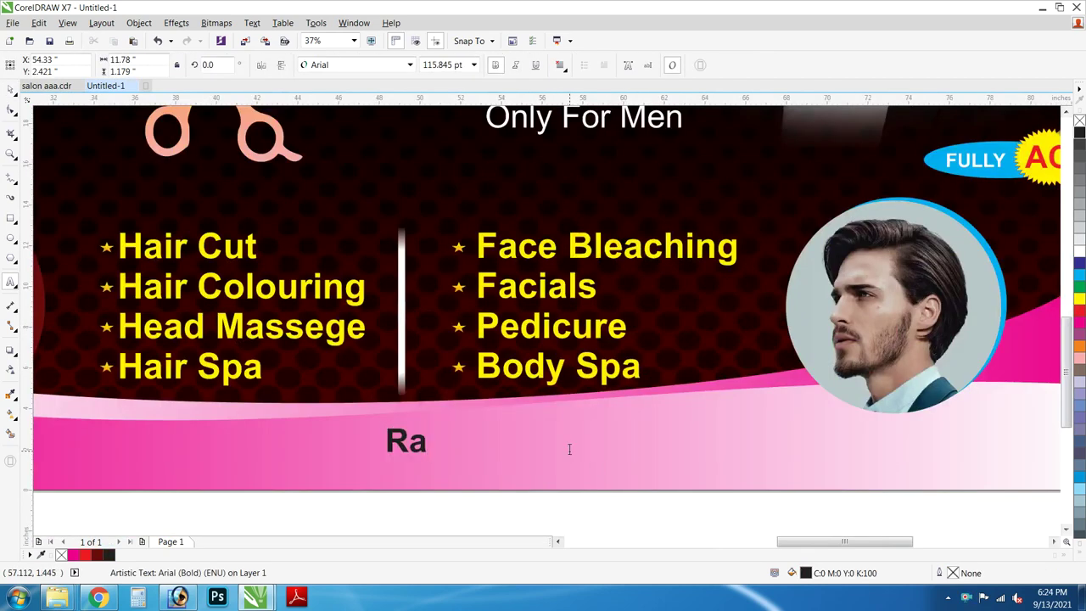
pyautogui.write('tanpura-Ma')
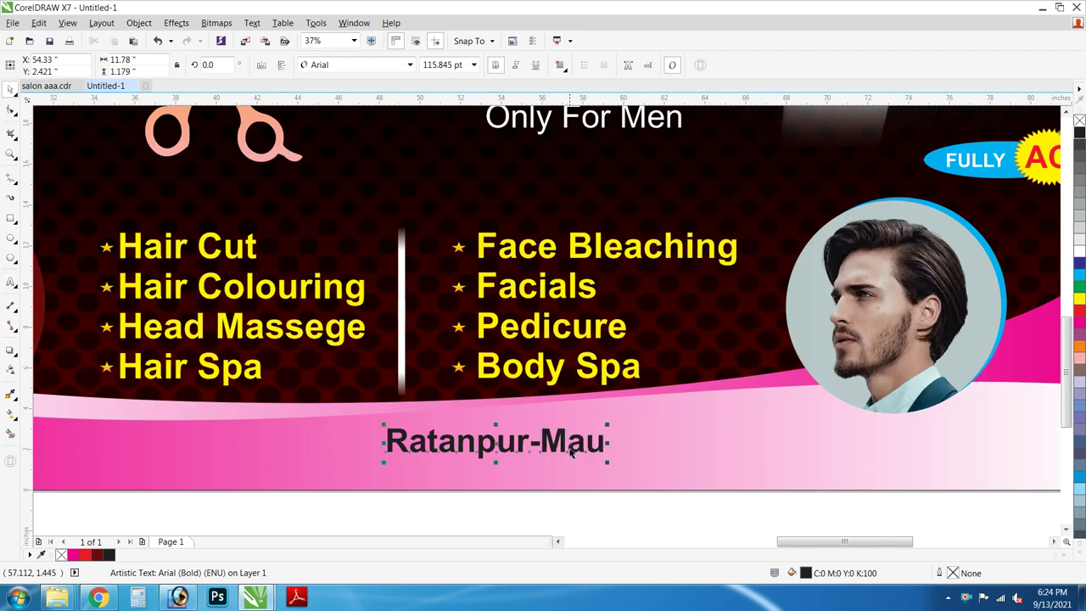
pyautogui.write('u')
pyautogui.click(527, 442)
pyautogui.write('a')
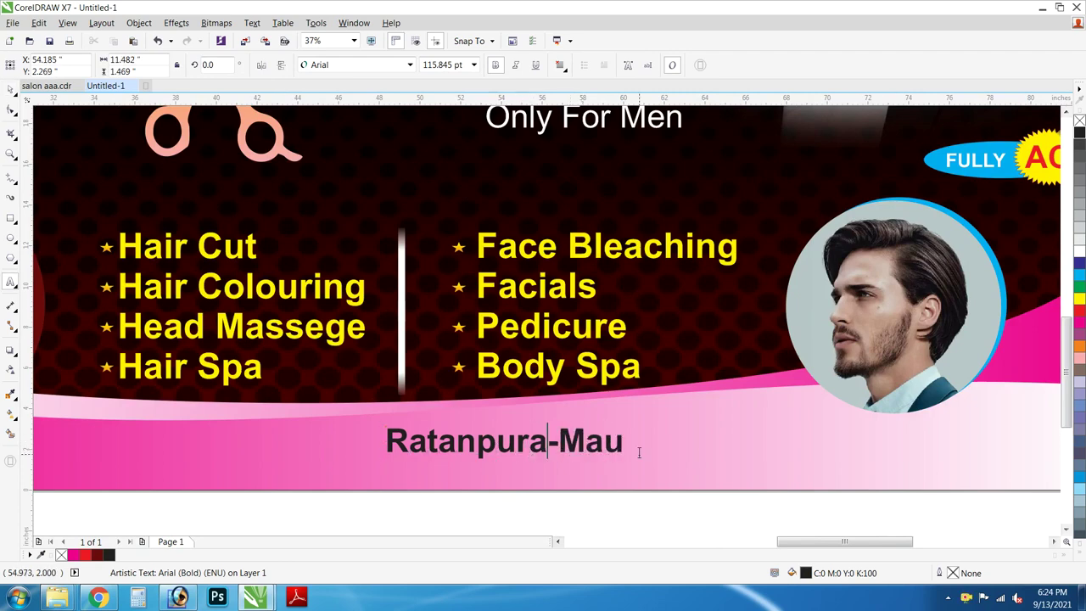
pyautogui.hotkey('ctrl', 'a')
pyautogui.hotkey('shift', 'F3')
pyautogui.hotkey('alt', 'u')
pyautogui.press('Return')
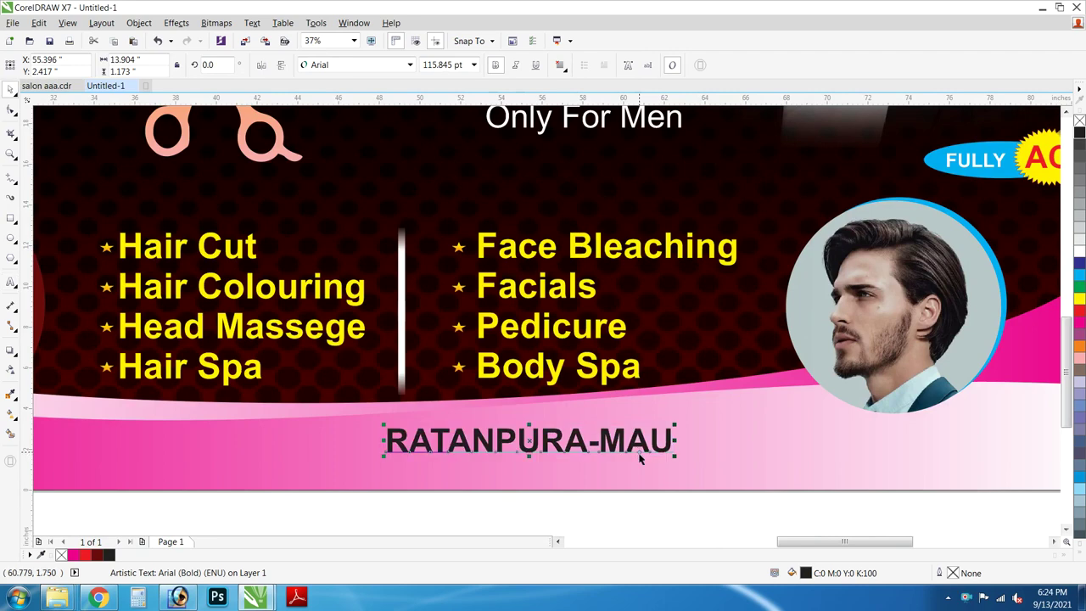
pyautogui.moveTo(675, 455); pyautogui.dragTo(807, 445)
# Give the location text a rich dark fill of C20 M20 Y20 K100
pyautogui.hotkey('shift', 'F11')
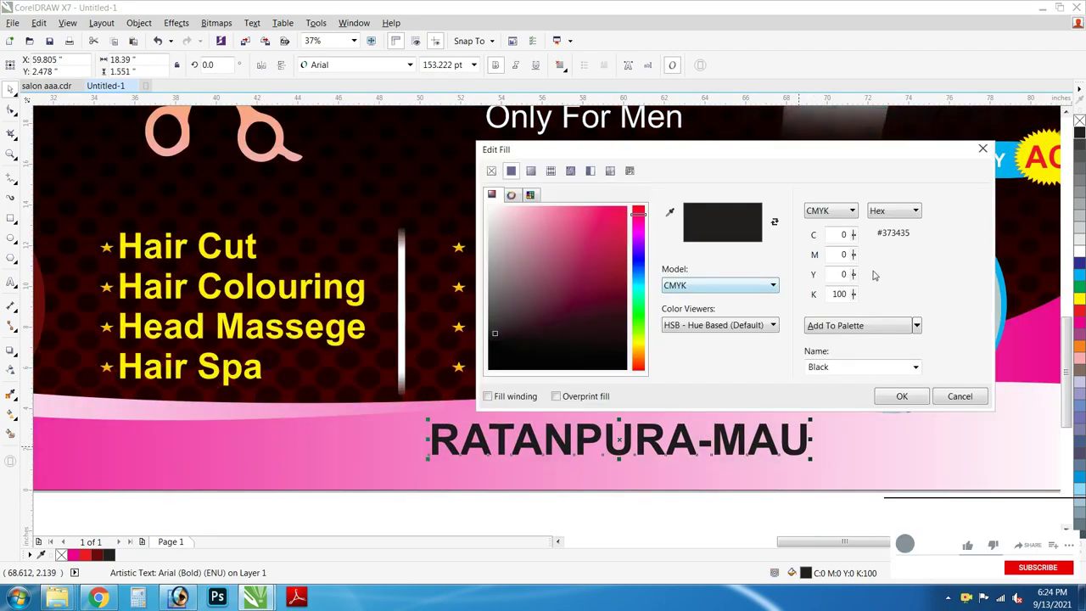
pyautogui.moveTo(837, 236); pyautogui.dragTo(872, 239)
pyautogui.write('20')
pyautogui.press('Tab')
pyautogui.write('20')
pyautogui.press('Tab')
pyautogui.write('20')
pyautogui.click(900, 397)
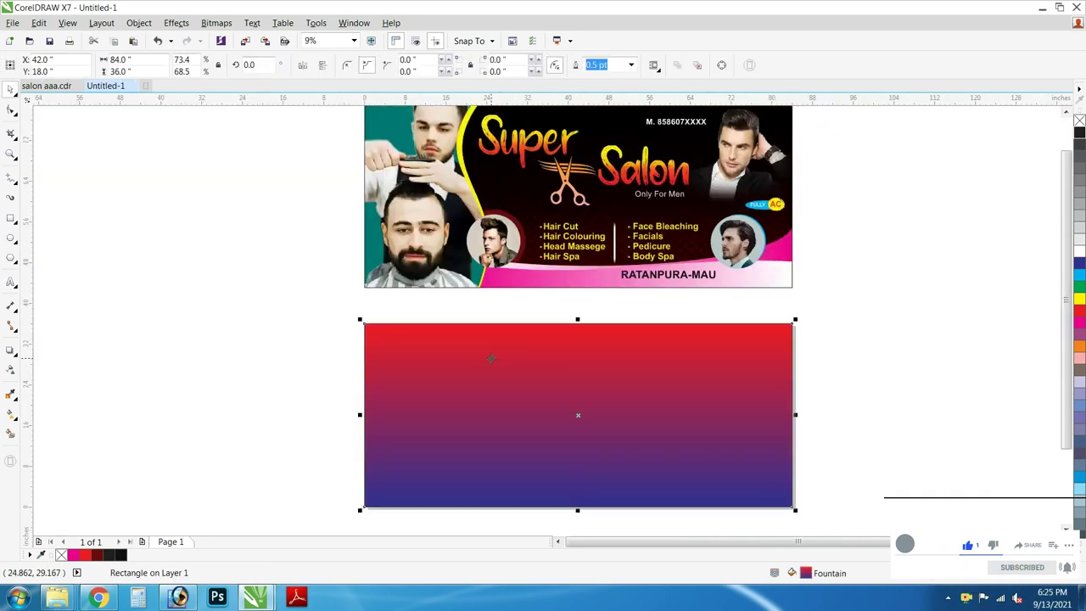
# Paste the man's photo with the orange swoosh and align it to the gradient rectangle's bottom-left edges
pyautogui.hotkey('ctrl', 'v')
pyautogui.keyDown('shift'); pyautogui.click(645, 333); pyautogui.keyUp('shift')
pyautogui.press('b')
pyautogui.press('l')
pyautogui.click(323, 347)
pyautogui.click(484, 357)
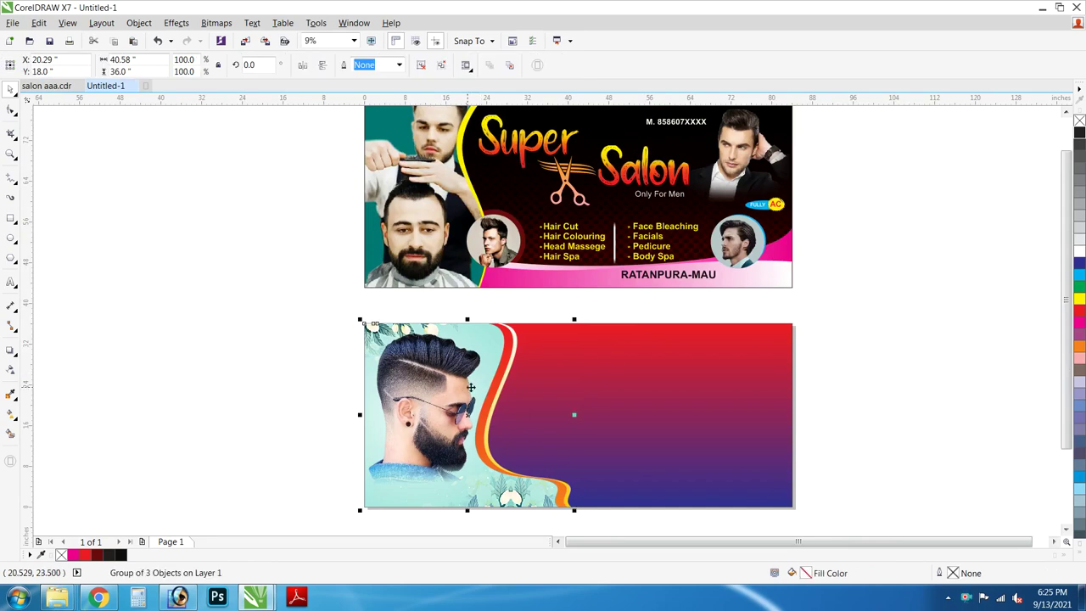
# Extract the clipped photo from the lower banner, try moving it, then undo back into the clip
pyautogui.click(441, 65)
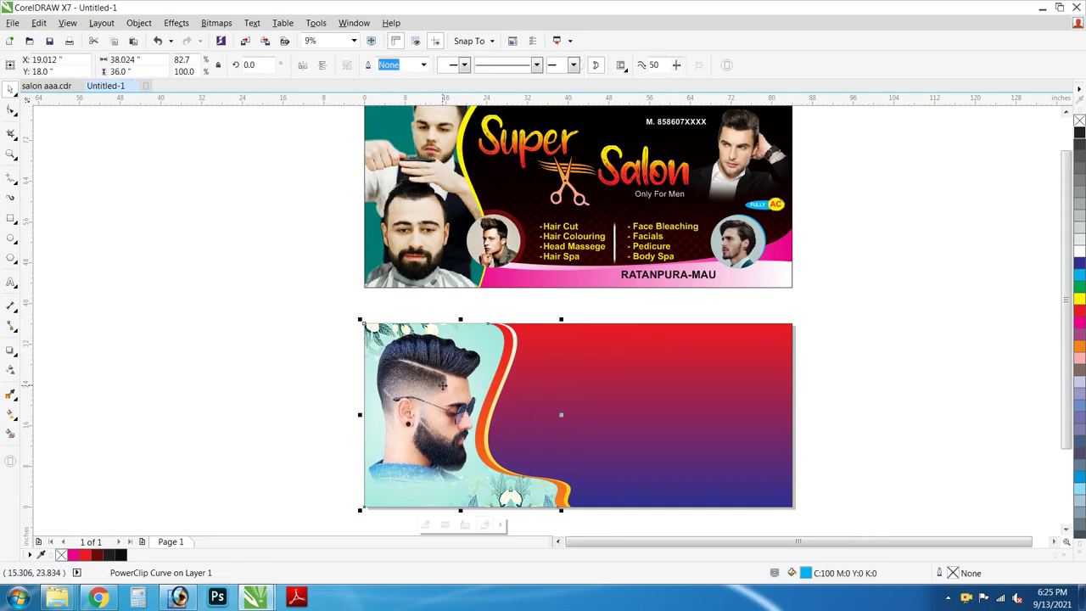
pyautogui.rightClick(444, 181)
pyautogui.click(515, 223)
pyautogui.moveTo(682, 436); pyautogui.dragTo(396, 446)
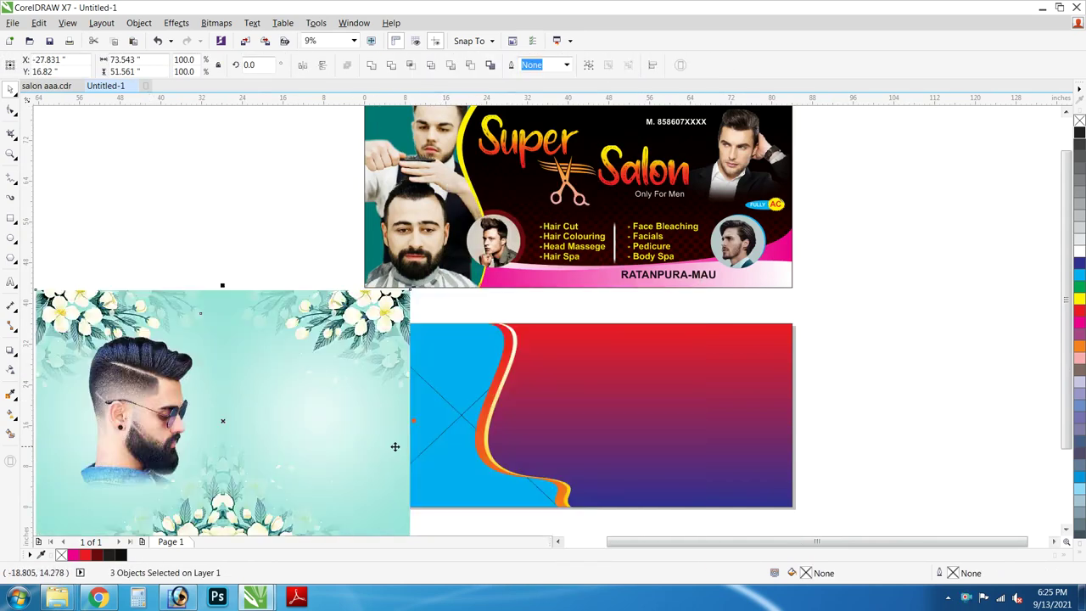
pyautogui.press('Escape')
pyautogui.moveTo(171, 363); pyautogui.dragTo(211, 195)
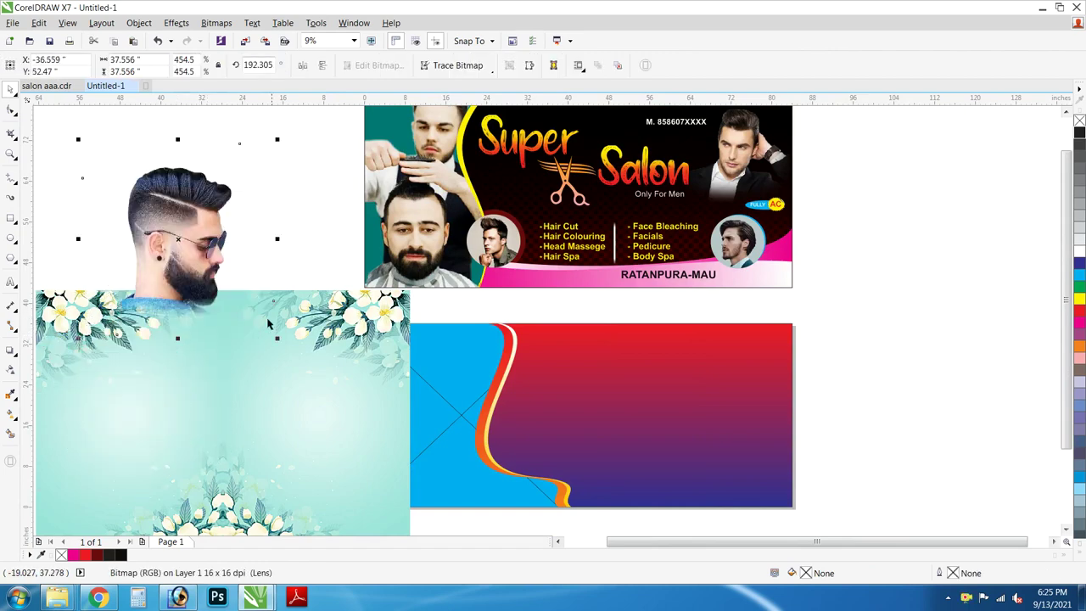
pyautogui.hotkey('ctrl', 'z')
pyautogui.hotkey('ctrl', 'z')
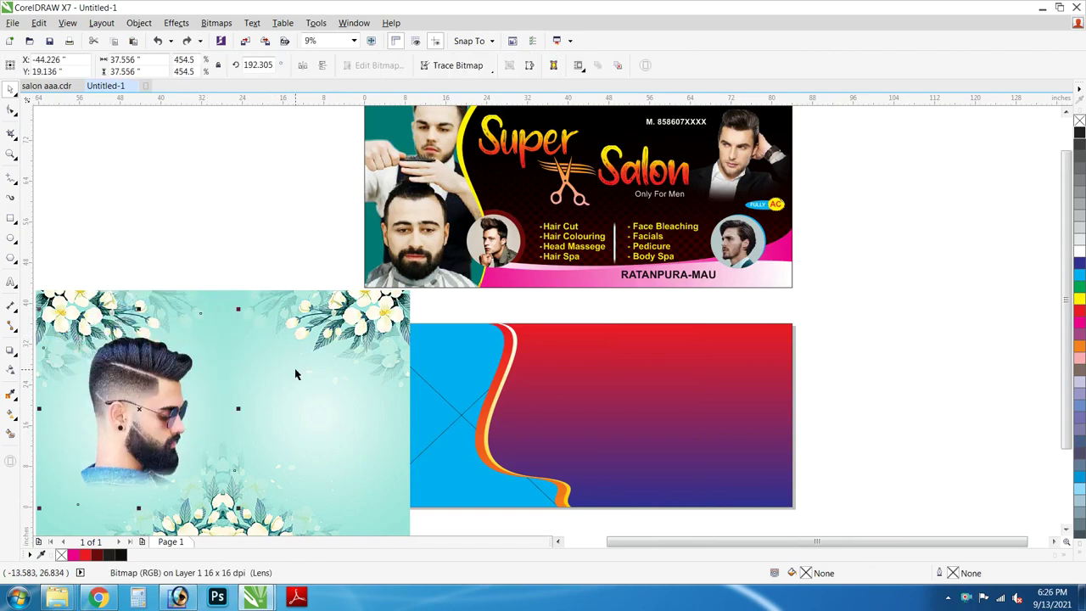
pyautogui.hotkey('ctrl', 'z')
pyautogui.hotkey('ctrl', 'z')
pyautogui.hotkey('ctrl', 'z')
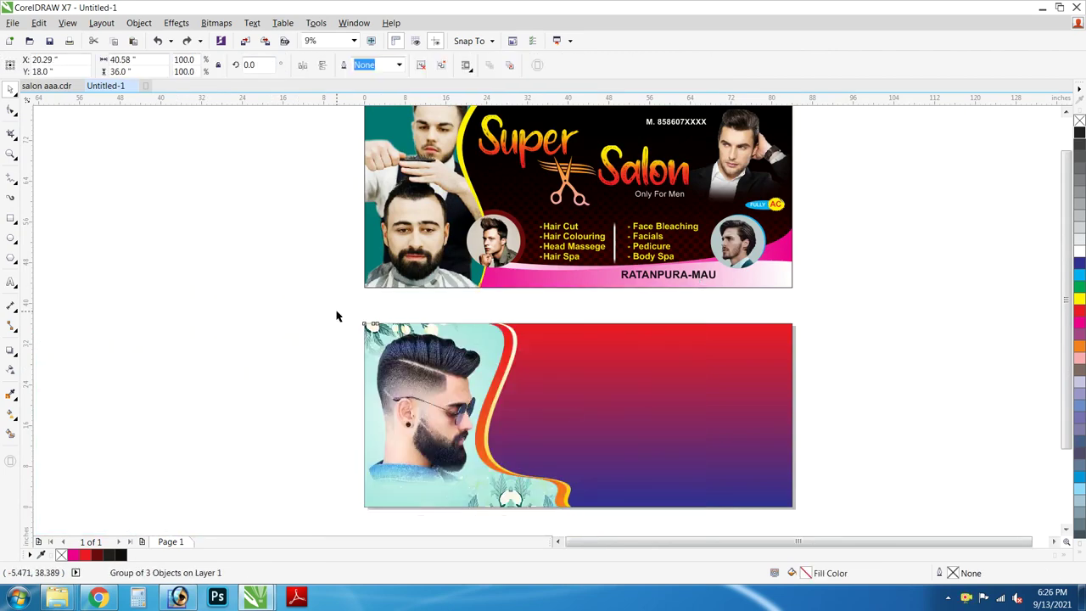
pyautogui.press('Escape')
# Paste the Fully AC badge and PowerClip it inside the lower banner
pyautogui.hotkey('ctrl', 'v')
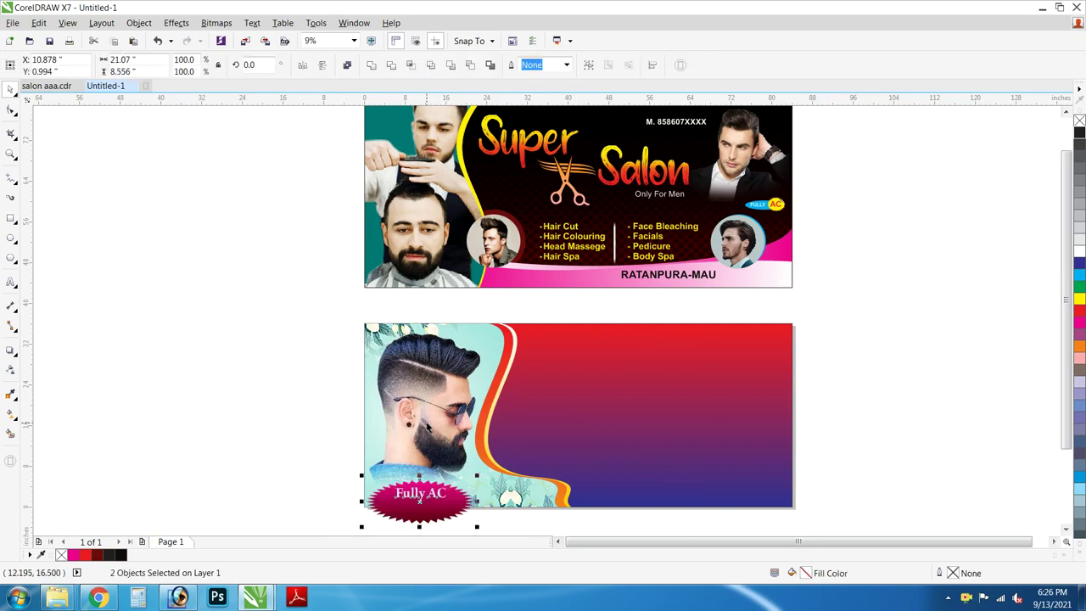
pyautogui.rightClick(455, 504)
pyautogui.click(526, 213)
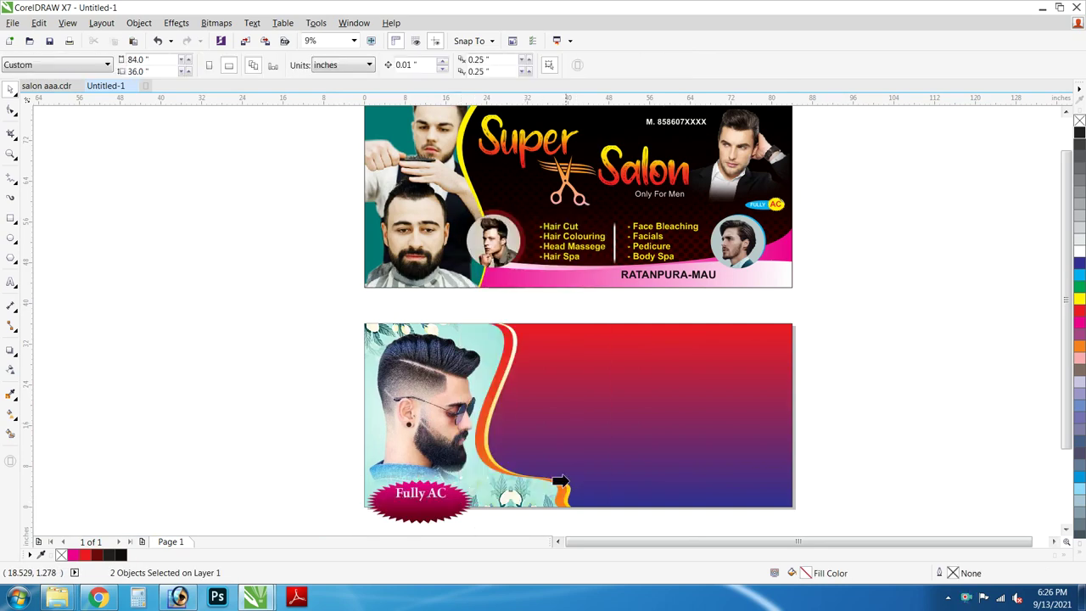
pyautogui.click(534, 506)
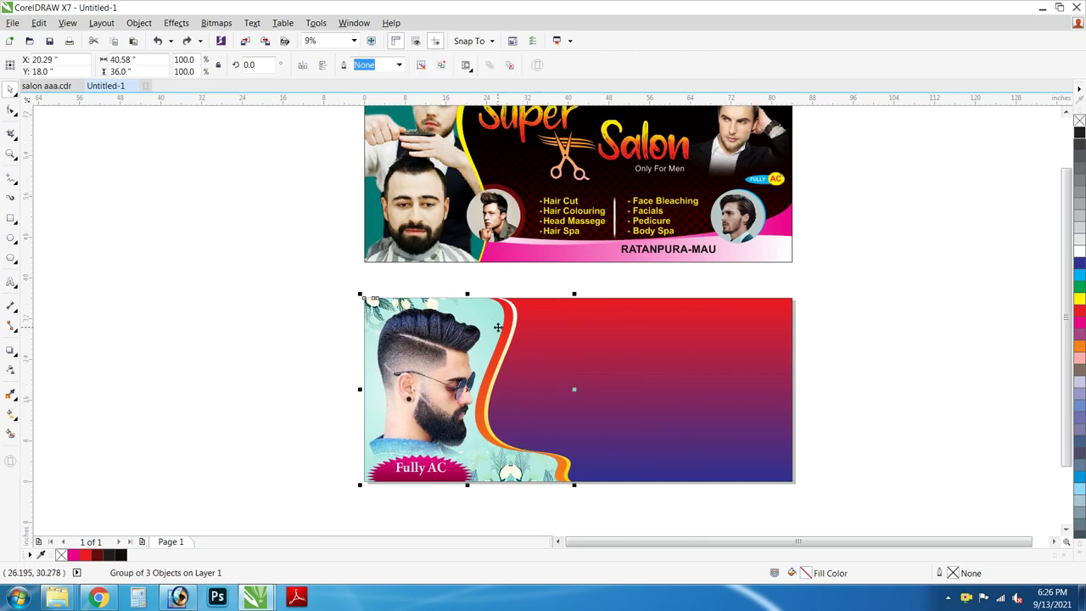
# PowerClip the photo group inside the red rectangle and paste the 25% OFF badge
pyautogui.rightClick(498, 327)
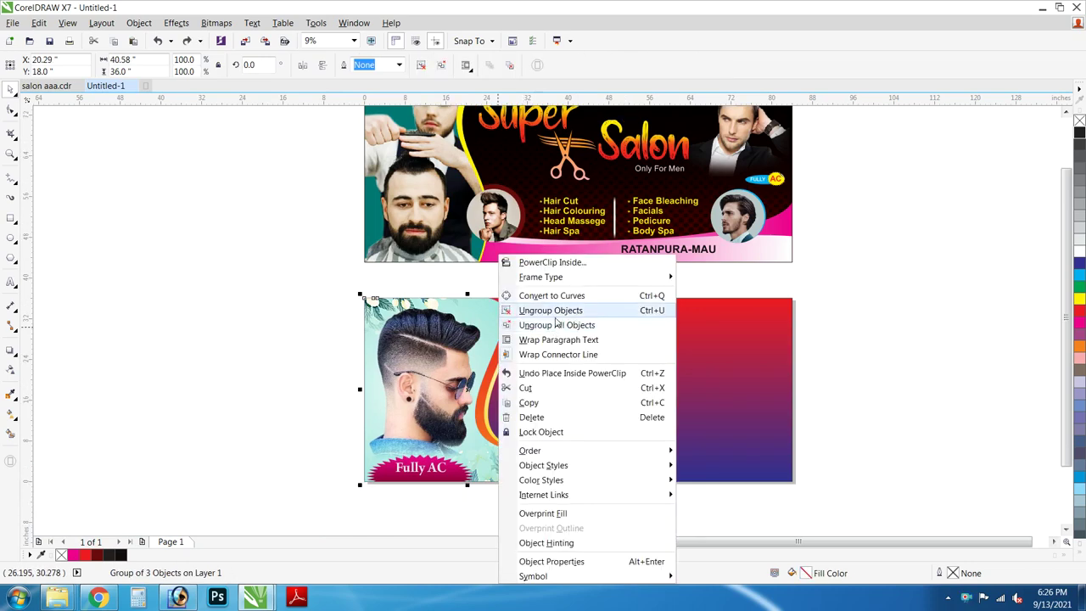
pyautogui.click(551, 262)
pyautogui.click(591, 314)
pyautogui.hotkey('ctrl', 'v')
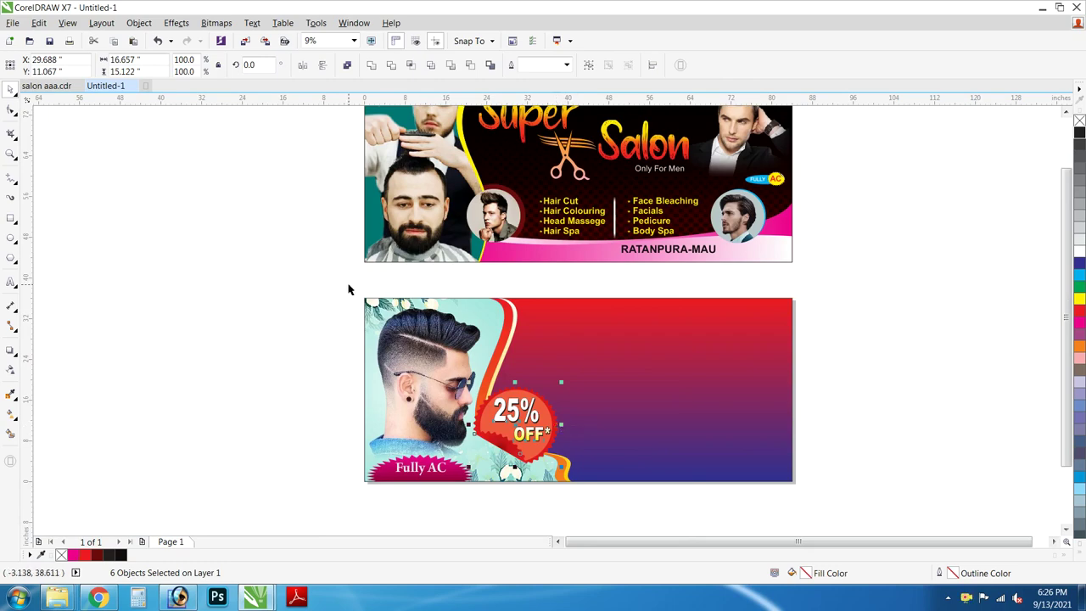
# Add a placeholder text line below the banner and enlarge it
pyautogui.press('F8')
pyautogui.scroll(2, 439, 405)
pyautogui.click(381, 366)
pyautogui.write('reyhurtujtr')
pyautogui.hotkey('ctrl', 'space')
pyautogui.moveTo(400, 368); pyautogui.dragTo(509, 396)
# Replace the placeholder with the 'File Password' text line
pyautogui.press('F8')
pyautogui.click(485, 374)
pyautogui.hotkey('ctrl', 'a')
pyautogui.write('F')
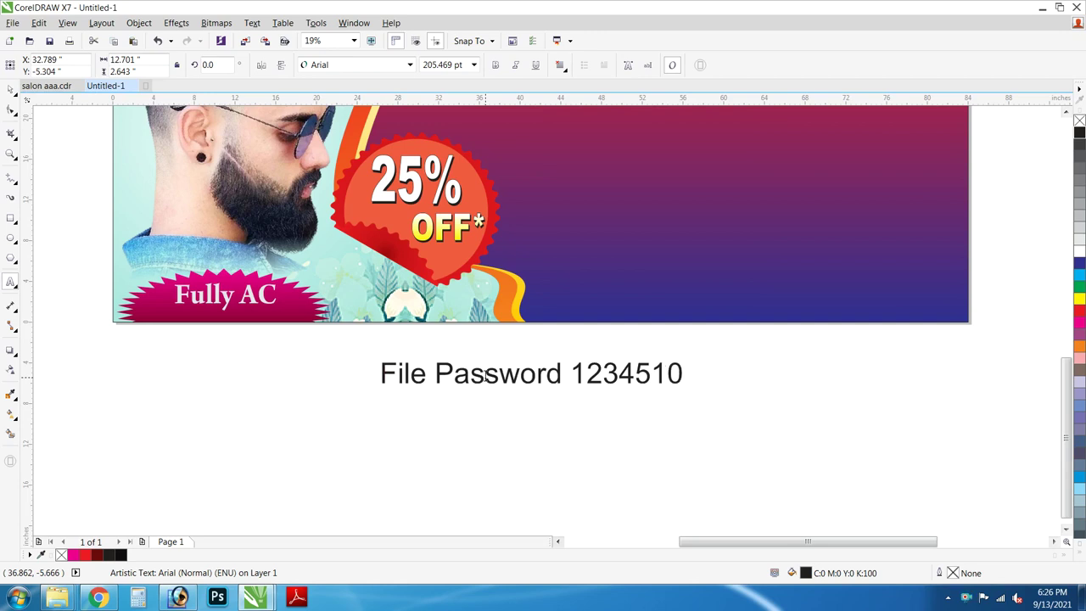
# Move the password line down, add a colon after 'Password', and paste the Sarwan Saloon title
pyautogui.hotkey('ctrl', 'space')
pyautogui.moveTo(497, 388); pyautogui.dragTo(509, 417)
pyautogui.doubleClick(573, 411)
pyautogui.write(':')
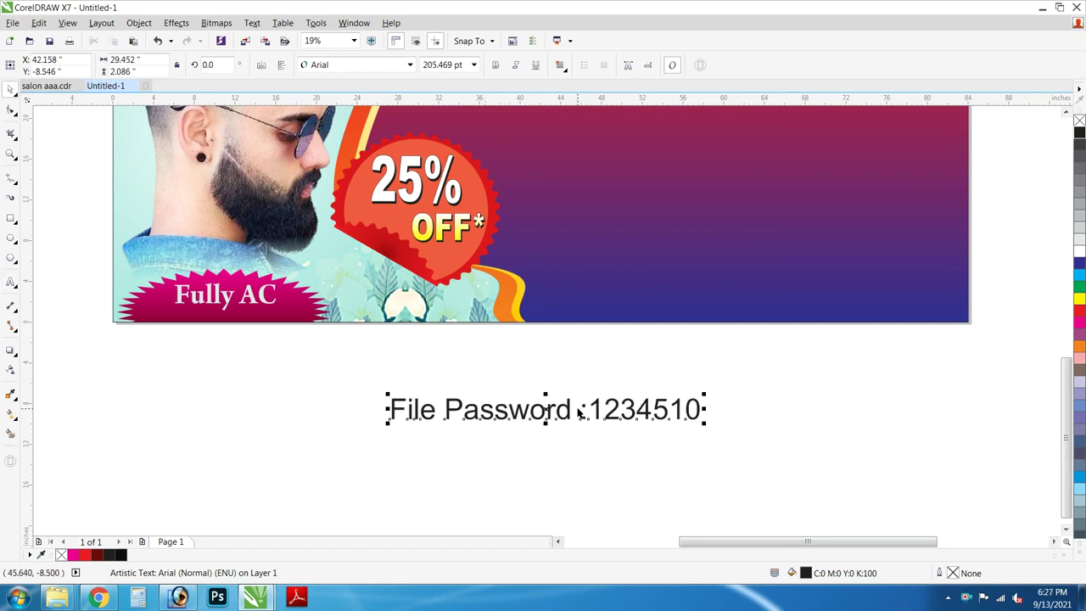
pyautogui.scroll(-1, 580, 418)
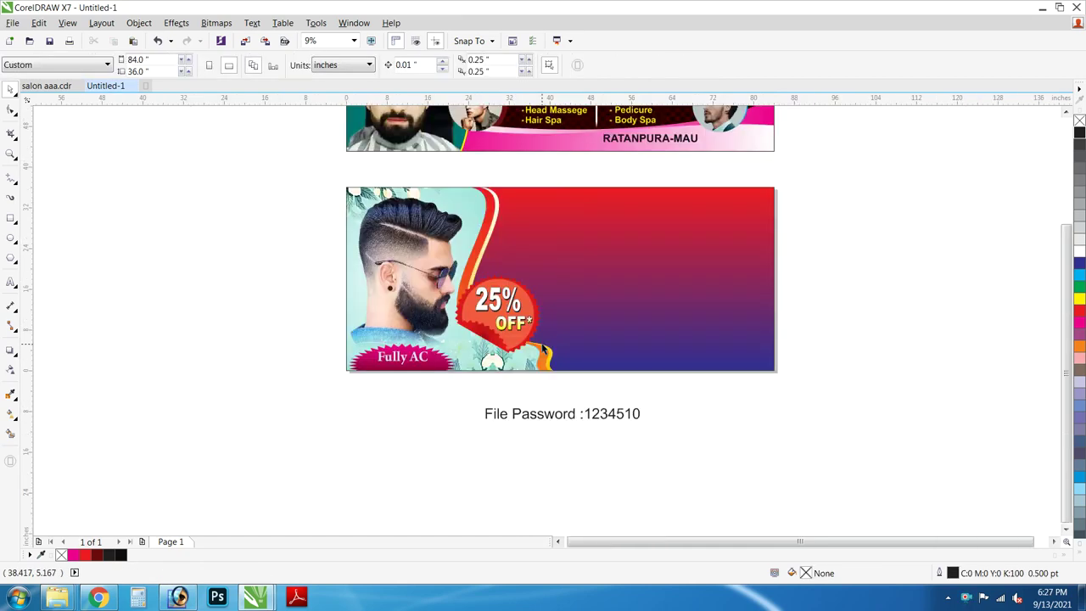
pyautogui.hotkey('ctrl', 'v')
pyautogui.hotkey('ctrl', 'v')
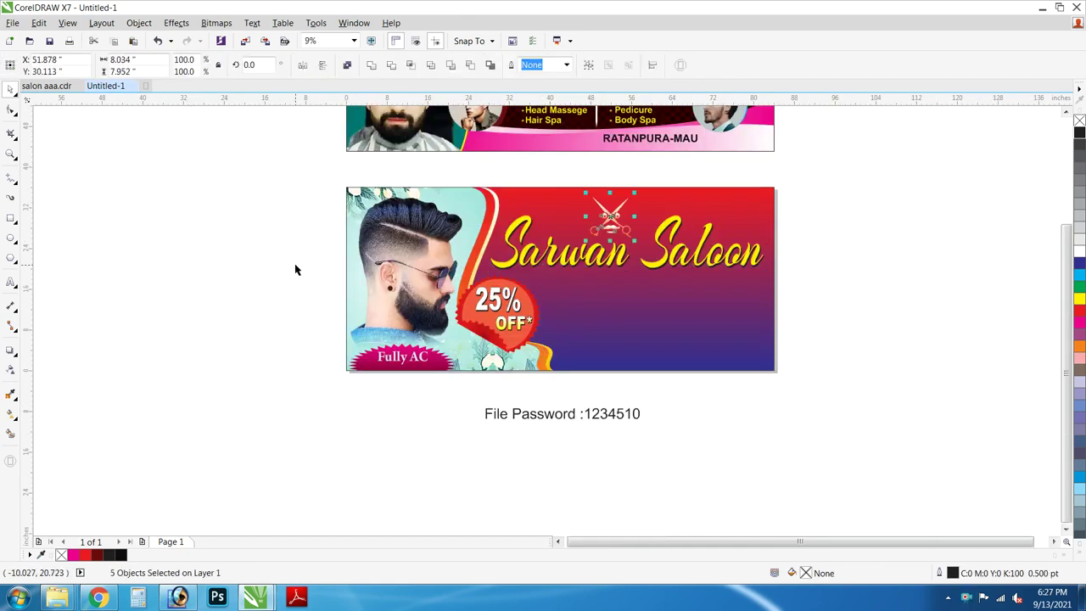
# Delete the file-password text below the banner
pyautogui.moveTo(472, 403); pyautogui.dragTo(688, 439)
pyautogui.hotkey('shift', 'F2')
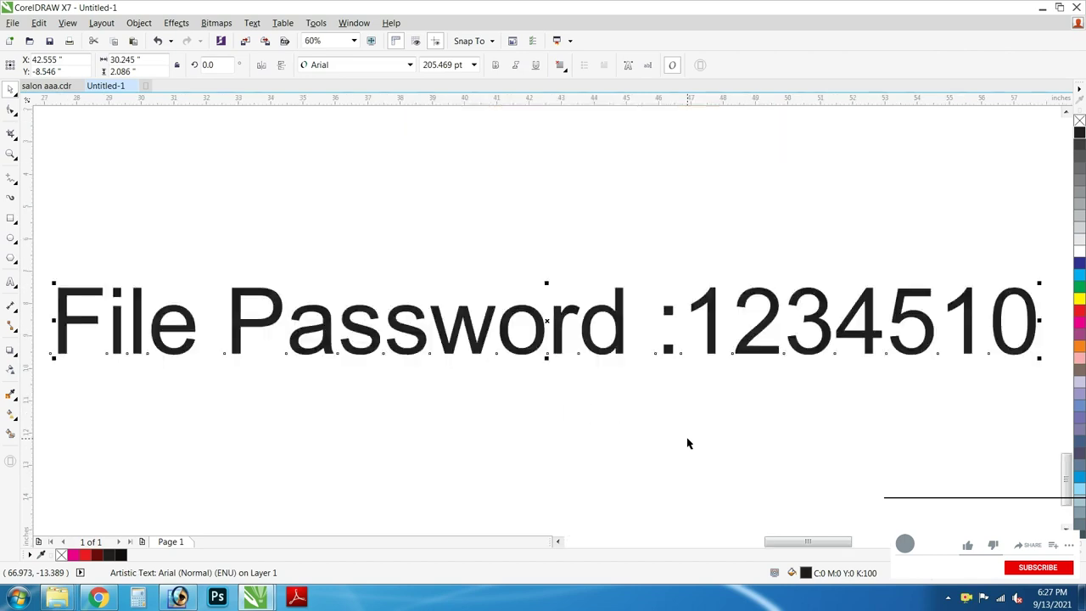
pyautogui.click(737, 442)
pyautogui.click(844, 335)
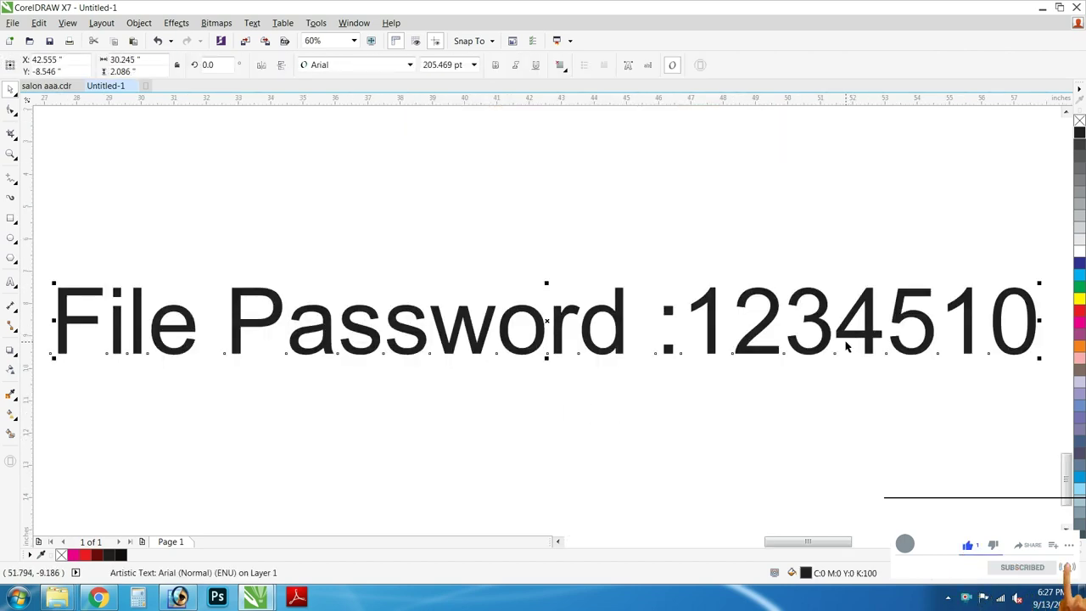
pyautogui.press('Delete')
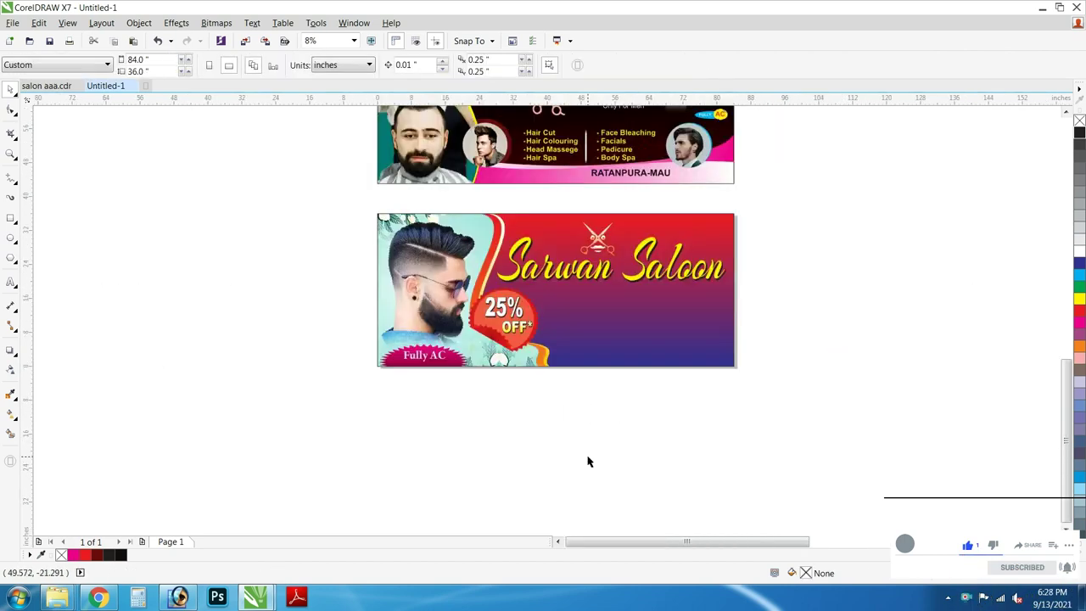
# Paste the services list, then group the mobile-number label and PowerClip it inside the red background
pyautogui.write('Hair Cut, Hair Colouring, Head Massege, Hair Spa, Face Bleaching, Facials, Pedicure, Body Spa')
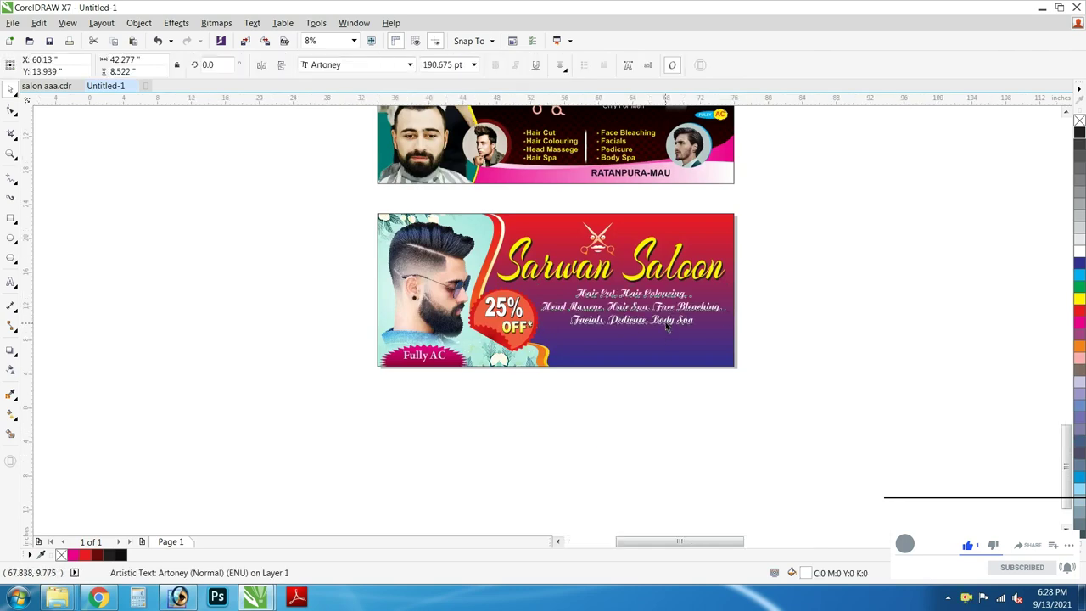
pyautogui.scroll(1, 665, 329)
pyautogui.moveTo(519, 285); pyautogui.dragTo(615, 375)
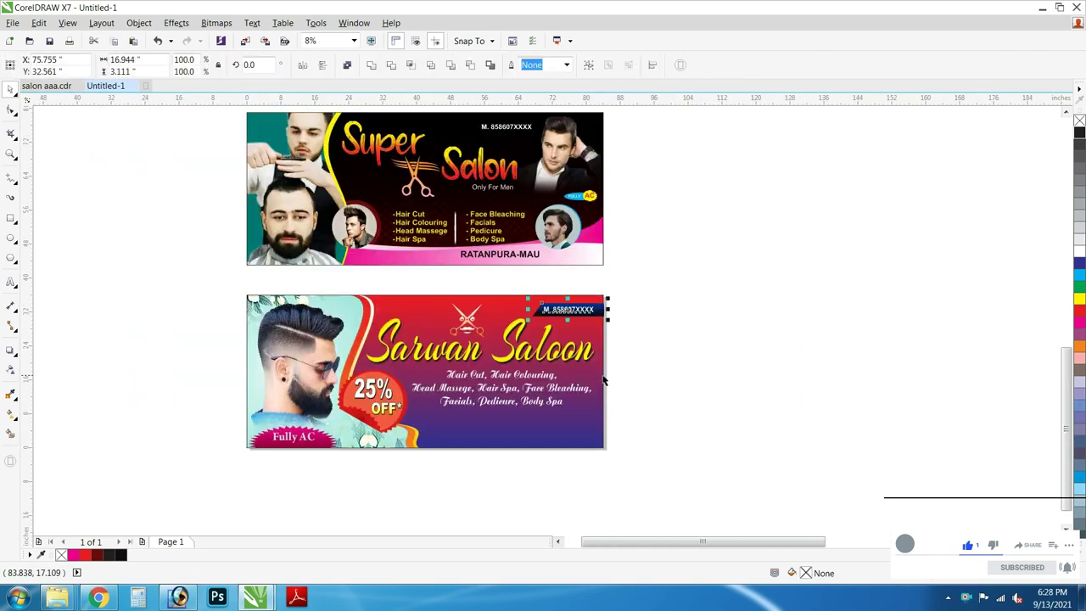
pyautogui.scroll(2, 591, 315)
pyautogui.hotkey('ctrl', 'g')
pyautogui.rightClick(635, 268)
pyautogui.click(701, 263)
pyautogui.click(636, 346)
pyautogui.click(739, 309)
# Paste the row of five haircut photos and preview the Sarwan Saloon banner full screen
pyautogui.scroll(-1, 684, 288)
pyautogui.scroll(-2, 672, 277)
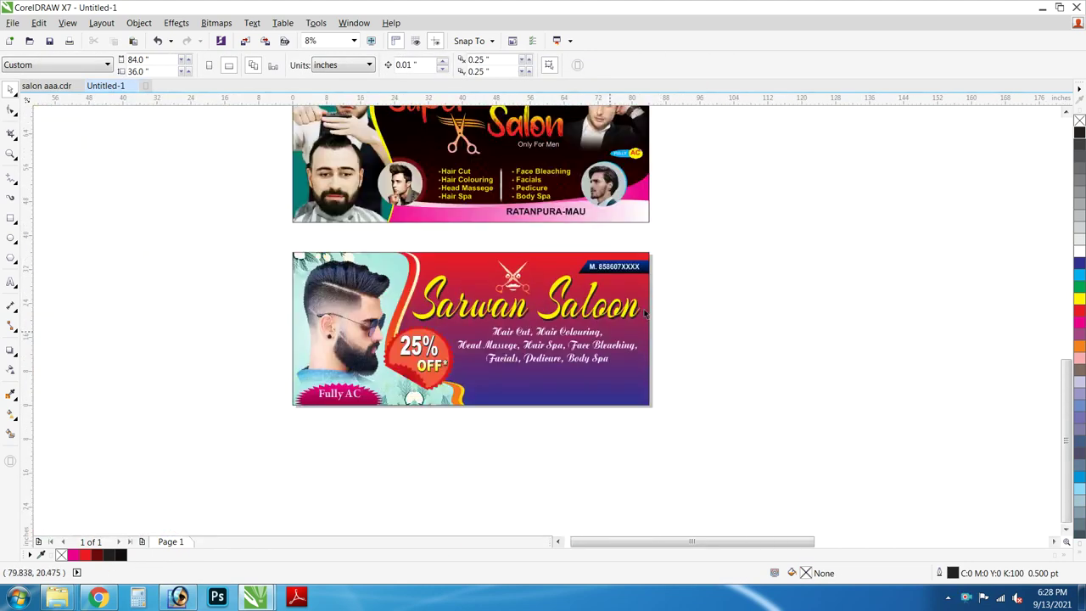
pyautogui.scroll(2, 538, 362)
pyautogui.hotkey('ctrl', 'v')
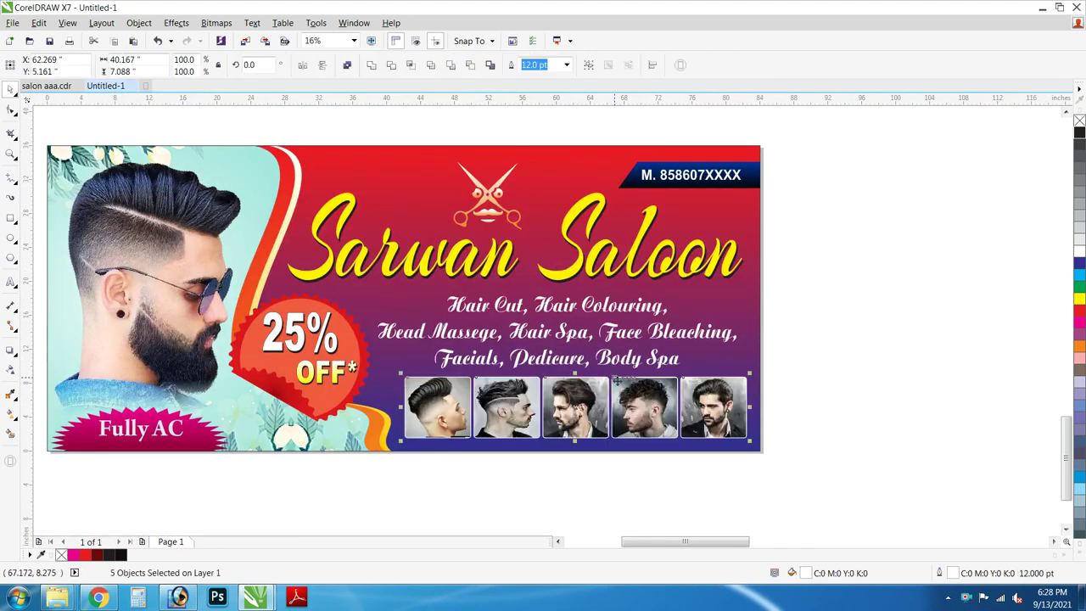
pyautogui.moveTo(820, 457); pyautogui.dragTo(107, 121)
pyautogui.hotkey('shift', 'F2')
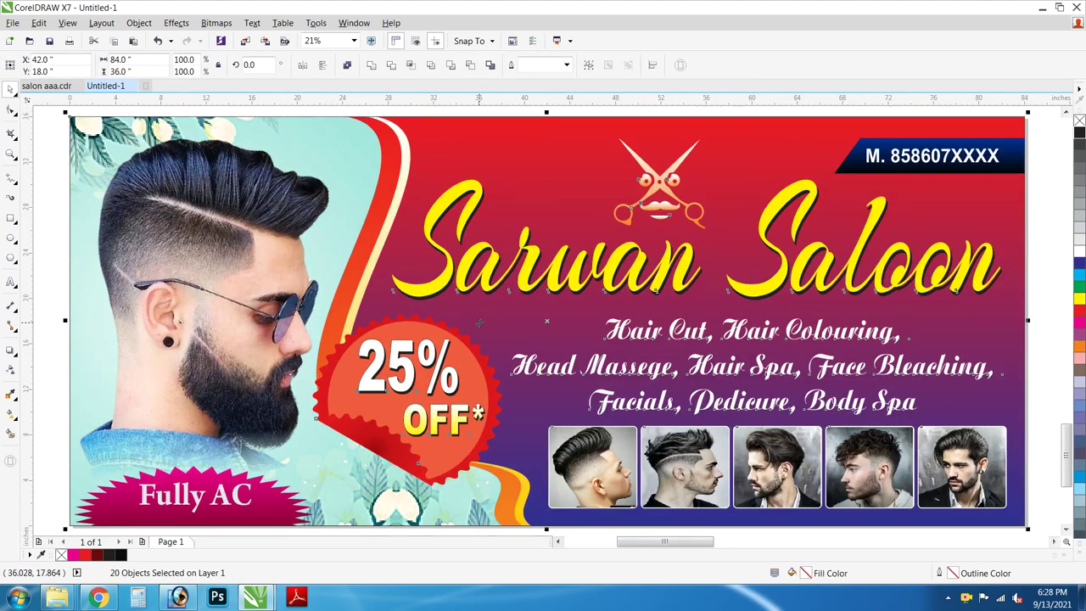
pyautogui.press('F9')
pyautogui.press('F9')
# Zoom to fit both banners and preview them together full screen
pyautogui.press('F3')
pyautogui.press('F3')
pyautogui.click(727, 265)
pyautogui.moveTo(317, 167); pyautogui.dragTo(684, 427)
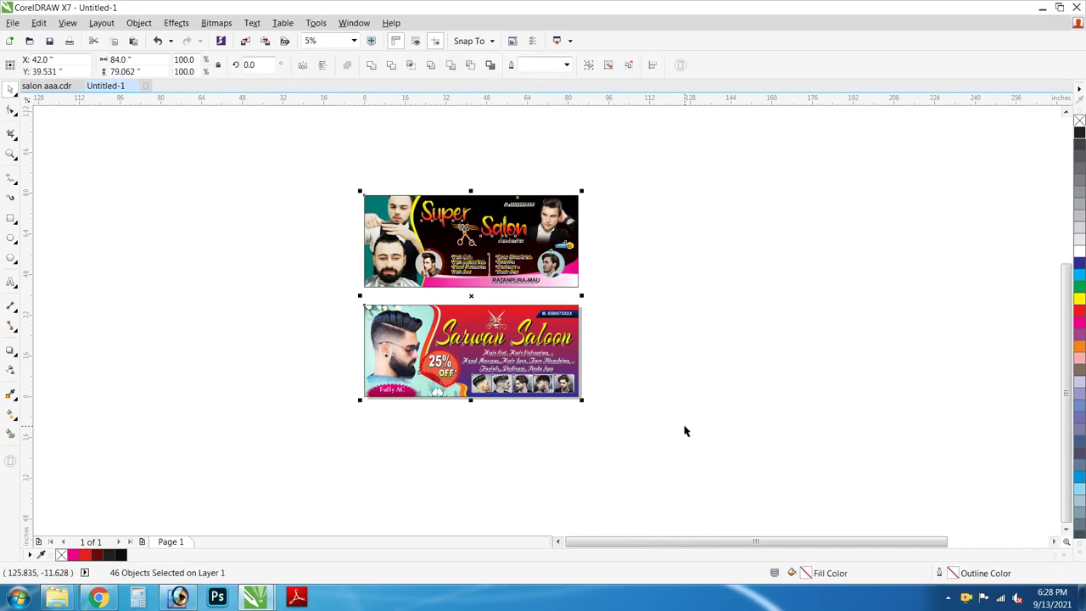
pyautogui.hotkey('shift', 'F2')
pyautogui.press('F9')
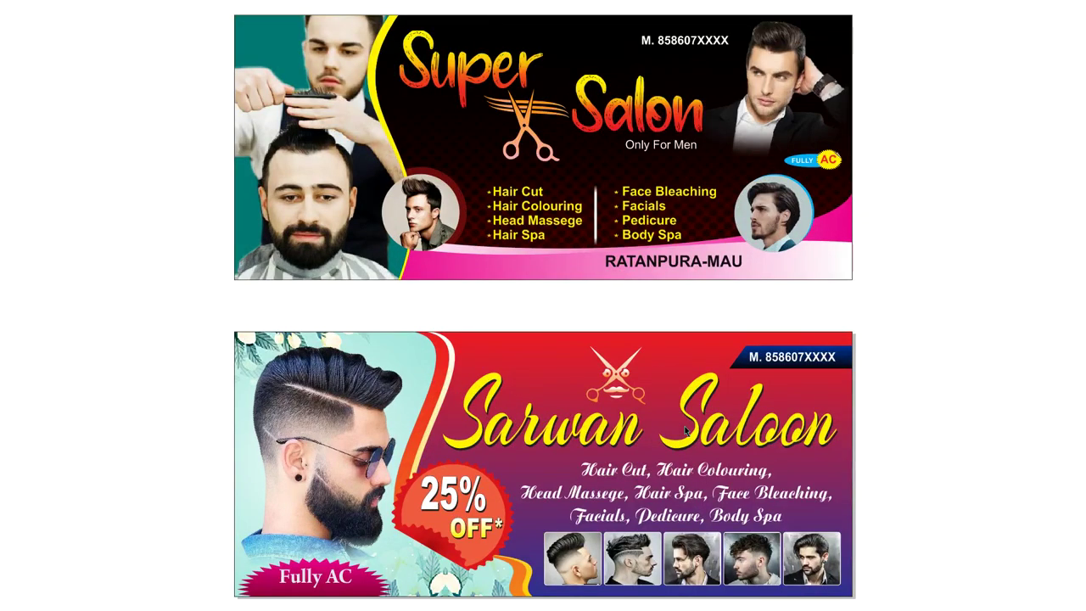
pyautogui.press('F9')
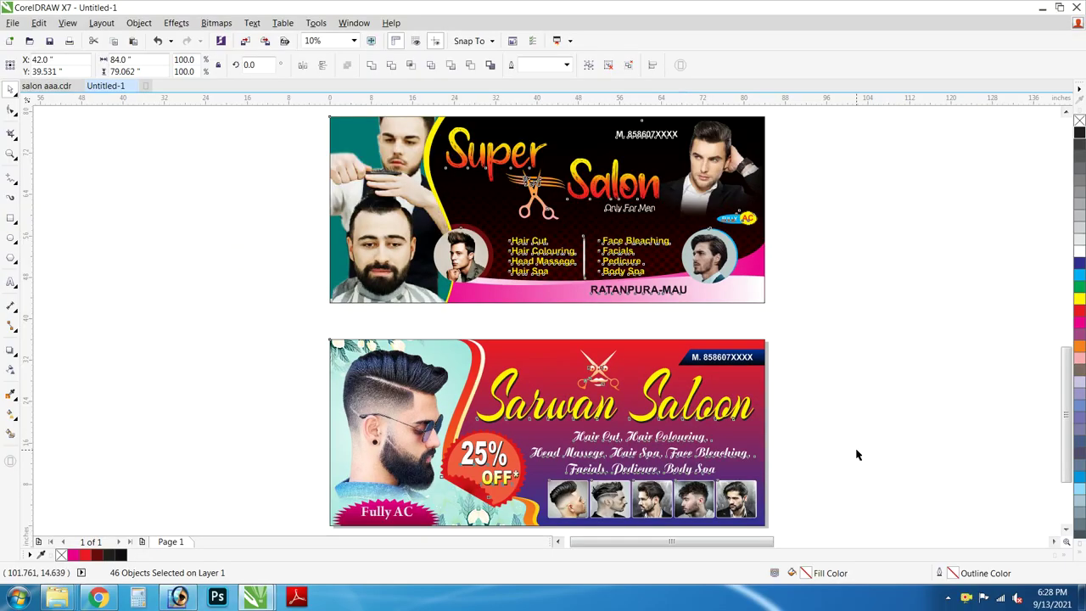